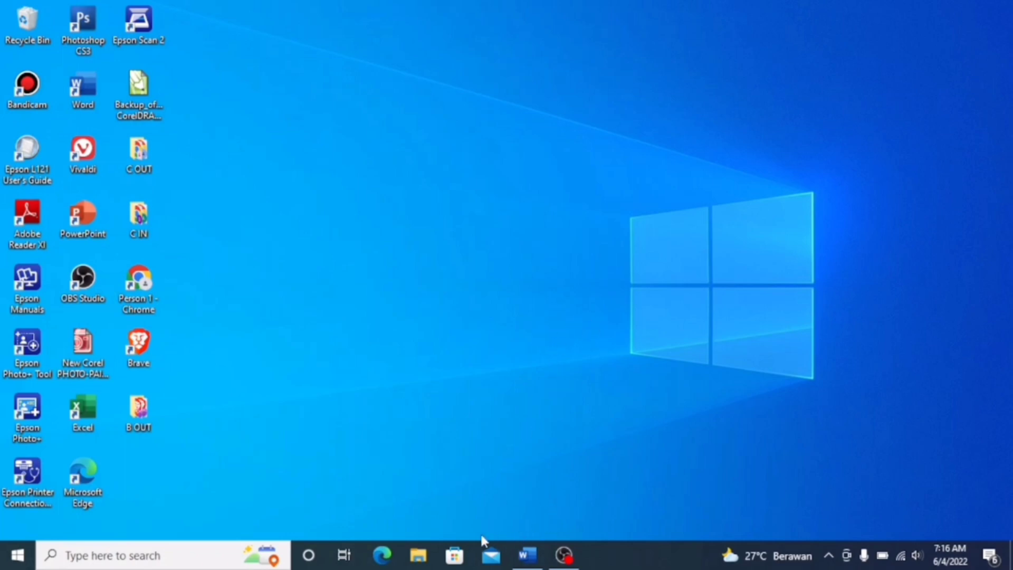
# Run the L1300_x64_212UsHomeExportAsiaML driver installer from the Downloads folder.
pyautogui.click(418, 555)
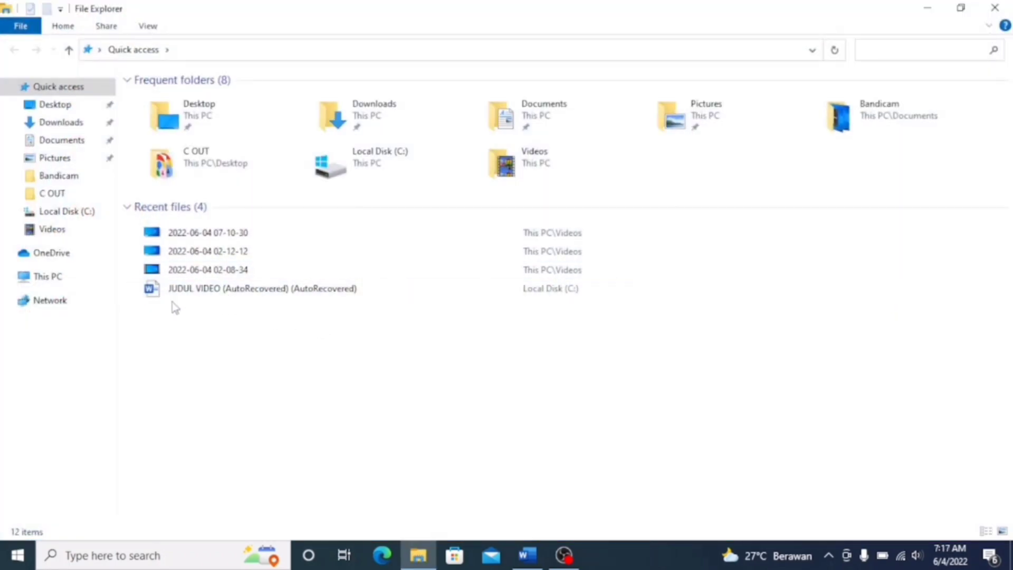
pyautogui.click(89, 125)
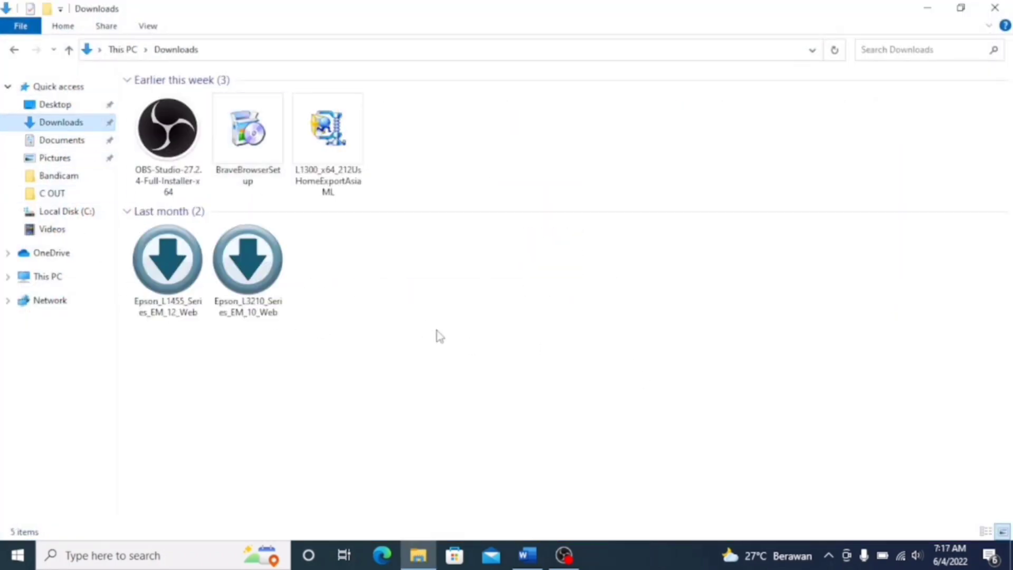
pyautogui.doubleClick(349, 140)
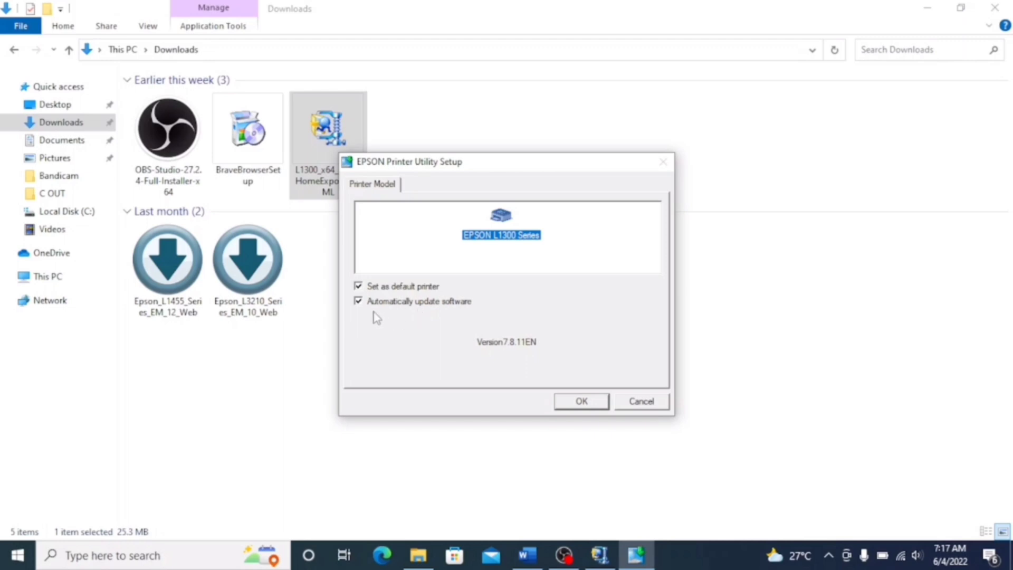
# Continue the EPSON L1300 Series setup with the default-printer and automatic software update options turned off.
pyautogui.click(361, 288)
pyautogui.click(358, 302)
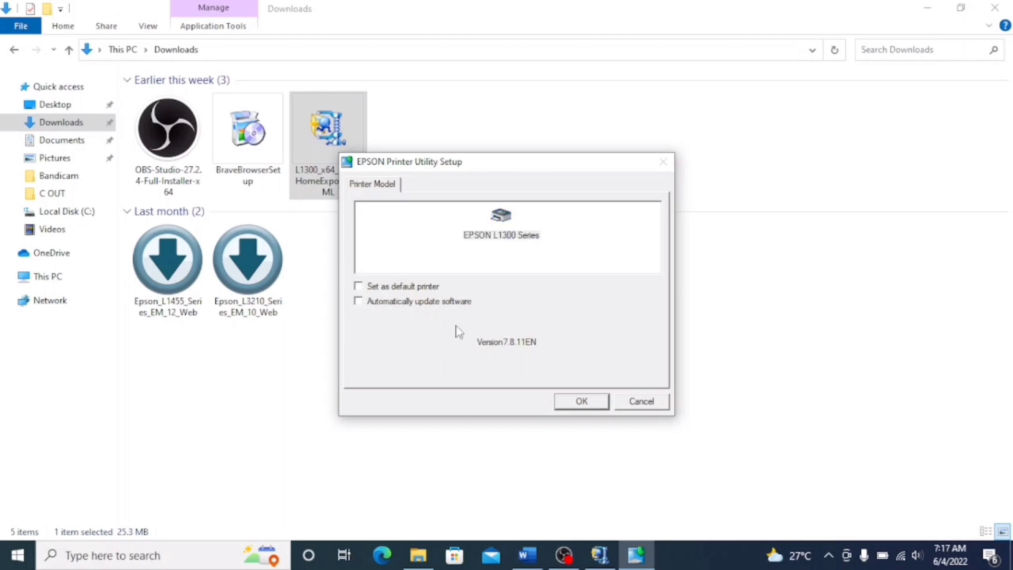
pyautogui.click(579, 400)
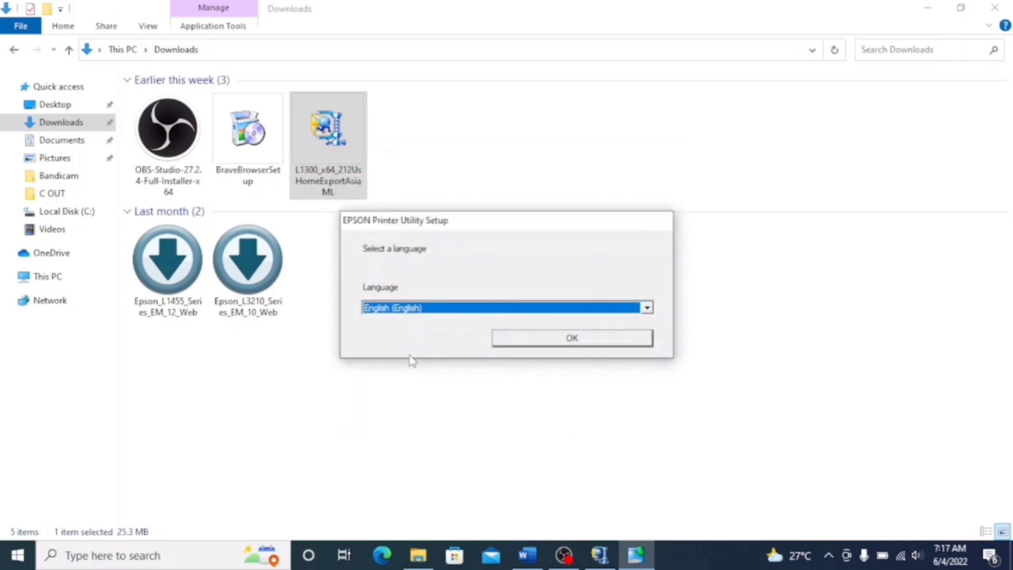
# Use English as the setup language and accept the Epson software license agreement.
pyautogui.click(551, 340)
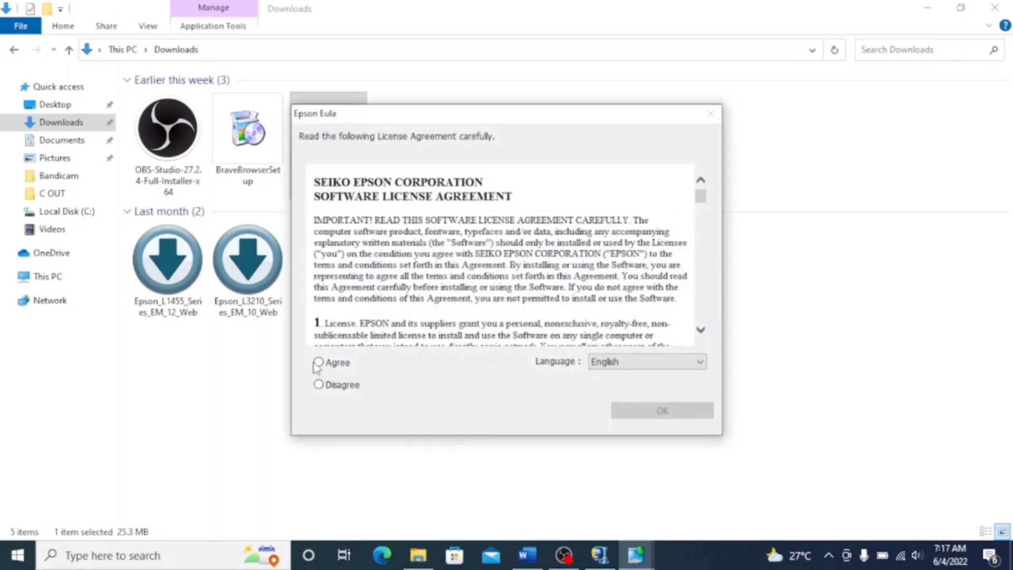
pyautogui.click(318, 362)
pyautogui.click(655, 412)
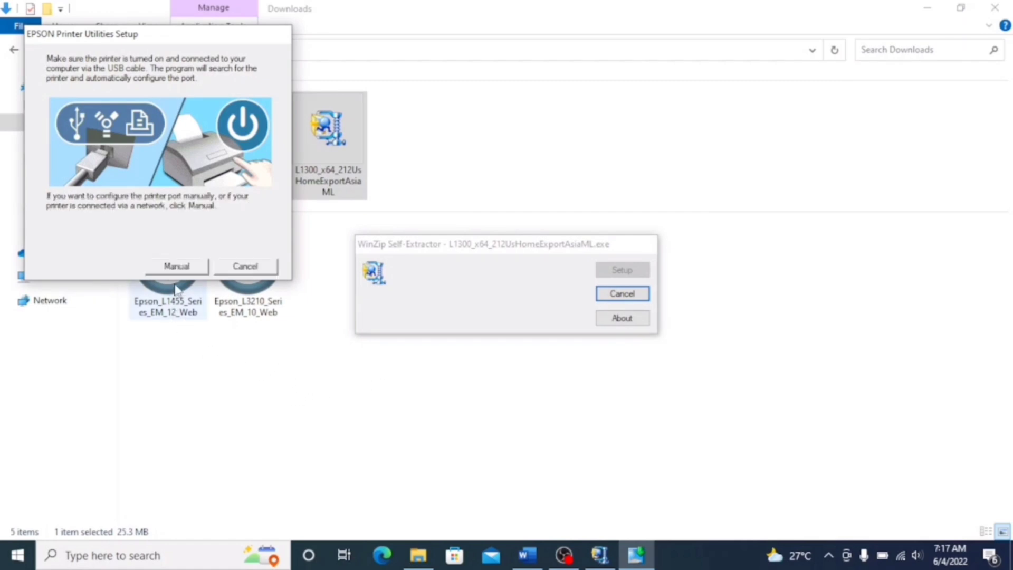
# Configure the printer port manually as LPT1, finish the driver installation and close the Downloads folder.
pyautogui.click(180, 269)
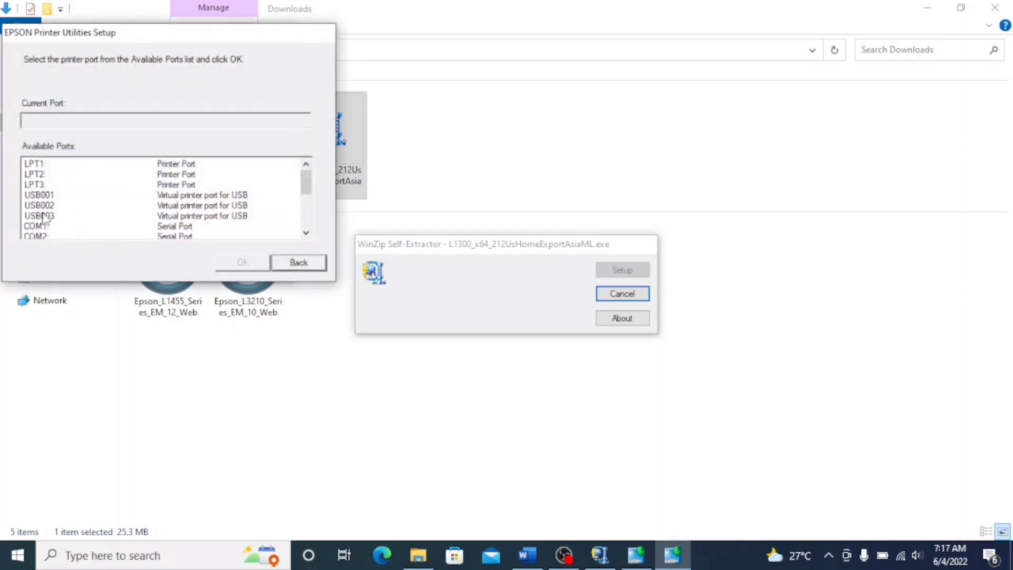
pyautogui.click(40, 166)
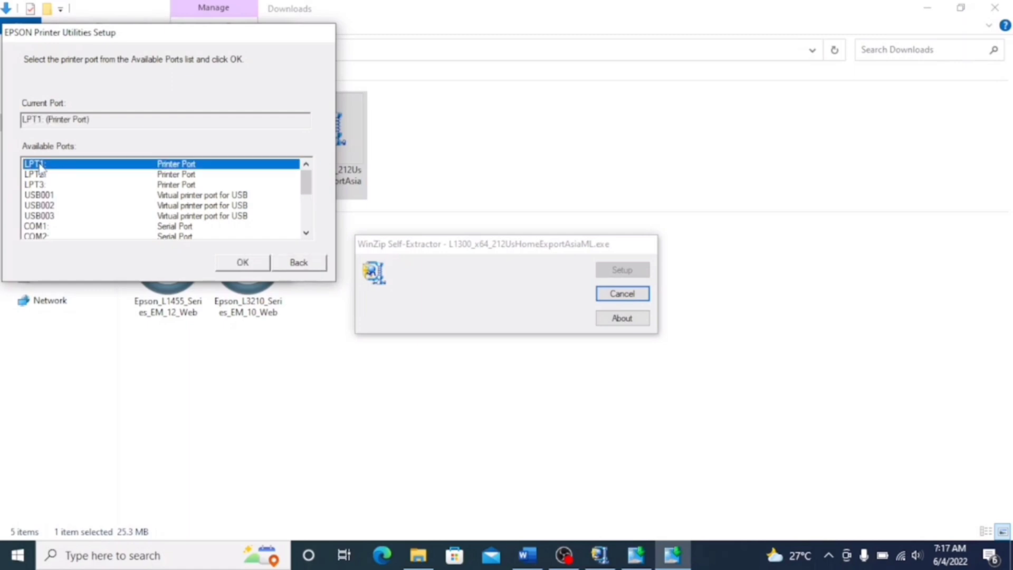
pyautogui.click(246, 263)
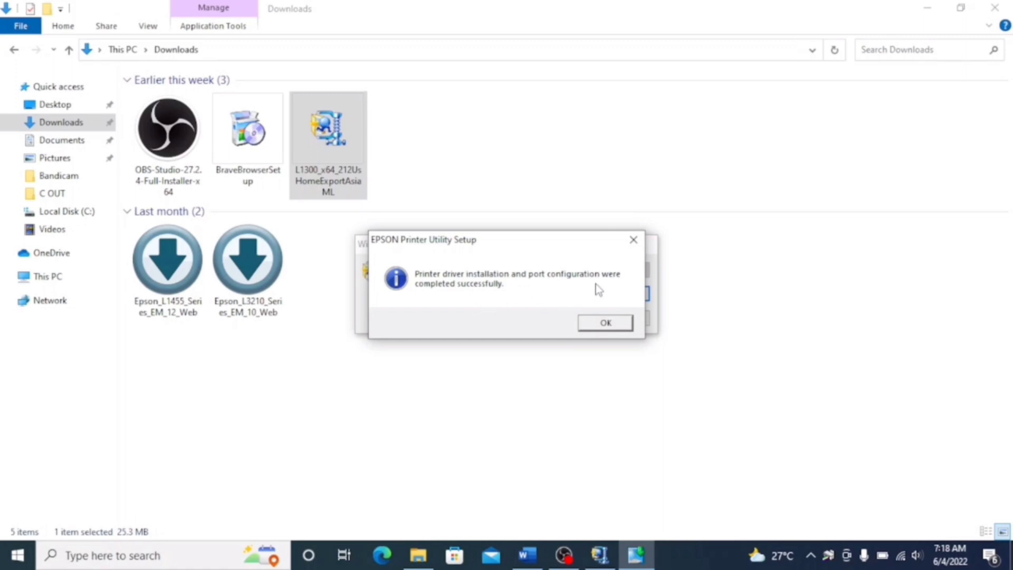
pyautogui.click(616, 327)
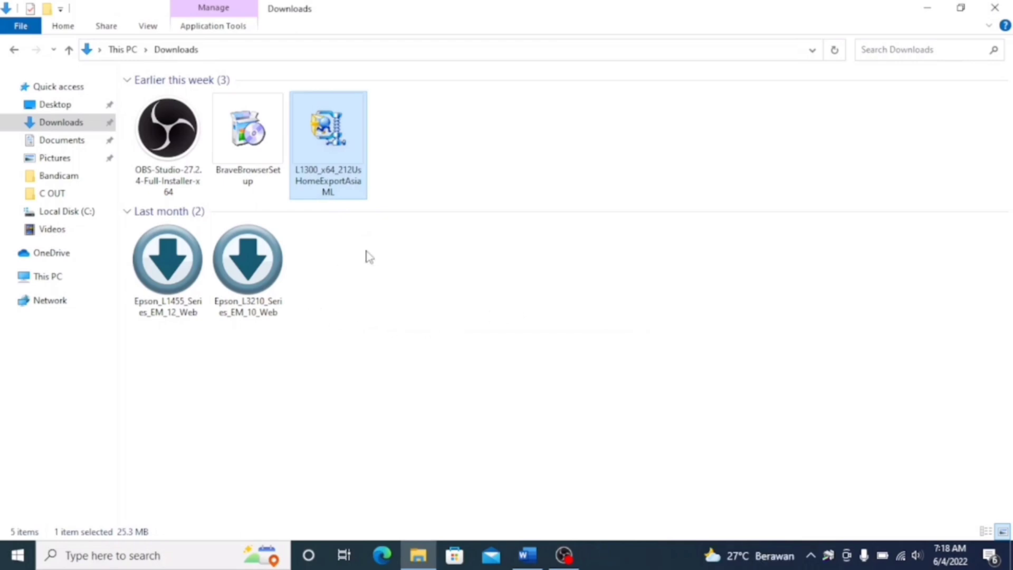
pyautogui.click(995, 7)
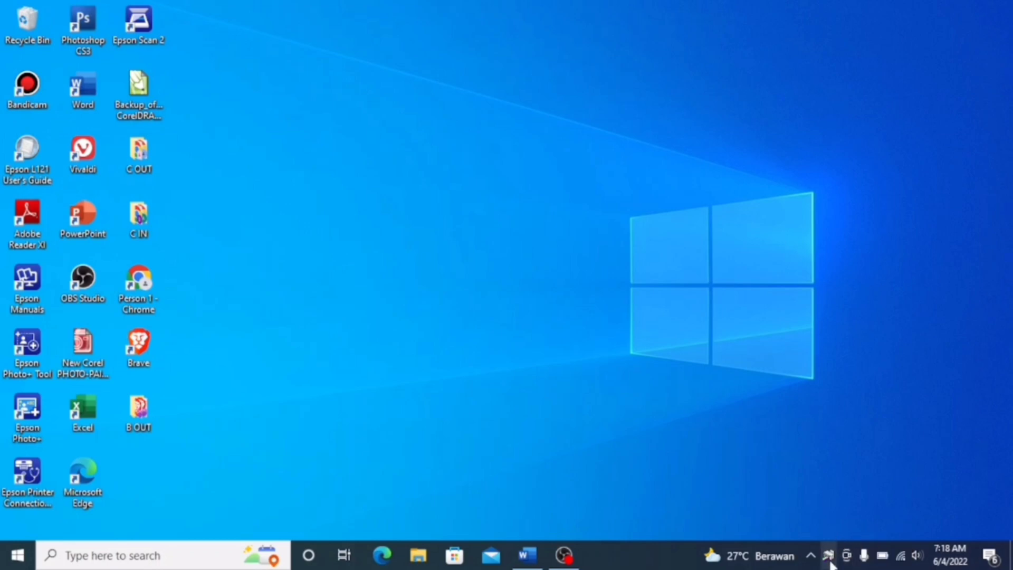
# Open the EPSON L1300 Series printer properties through the Status Monitor's print queue.
pyautogui.rightClick(830, 558)
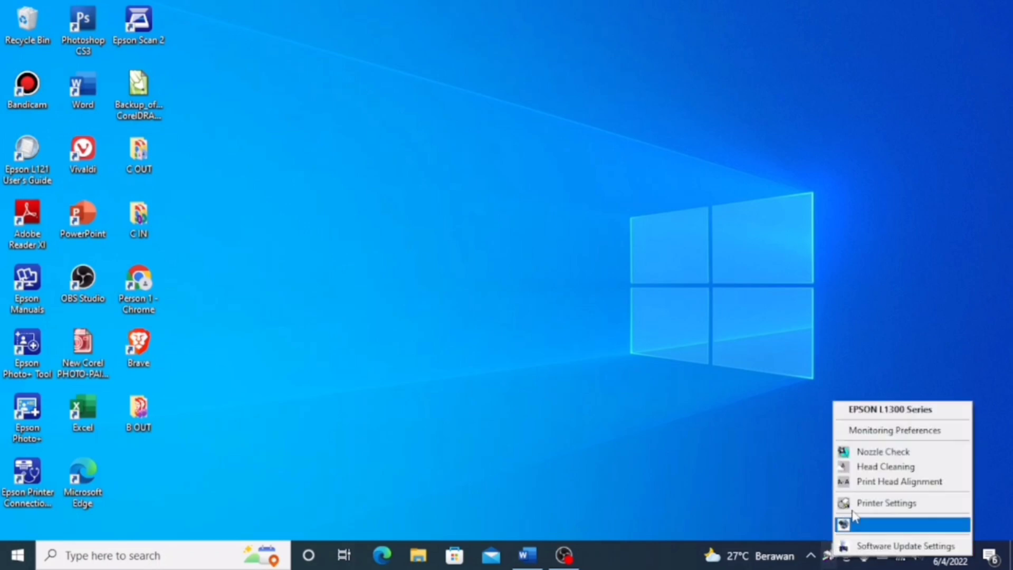
pyautogui.click(880, 412)
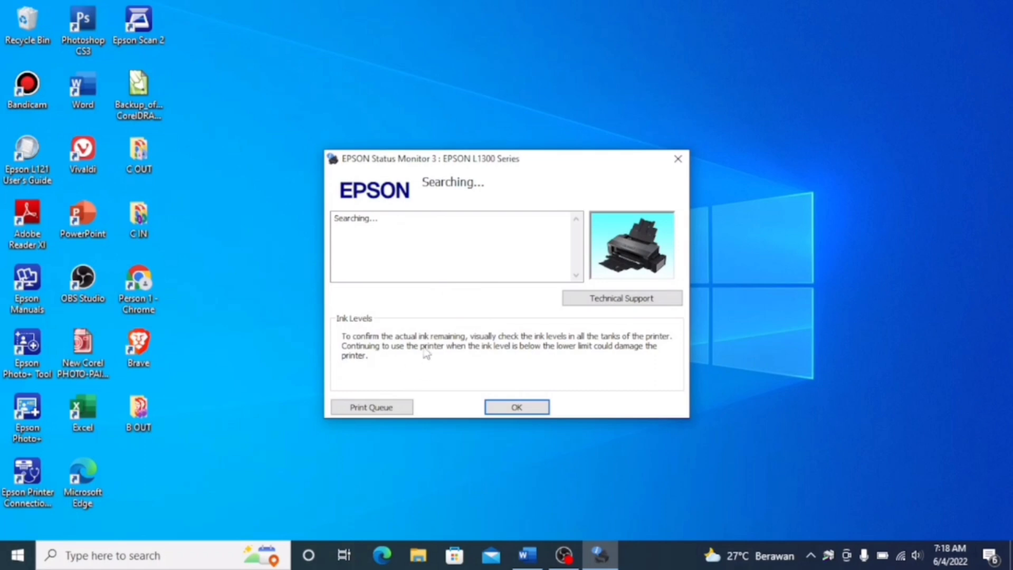
pyautogui.click(372, 412)
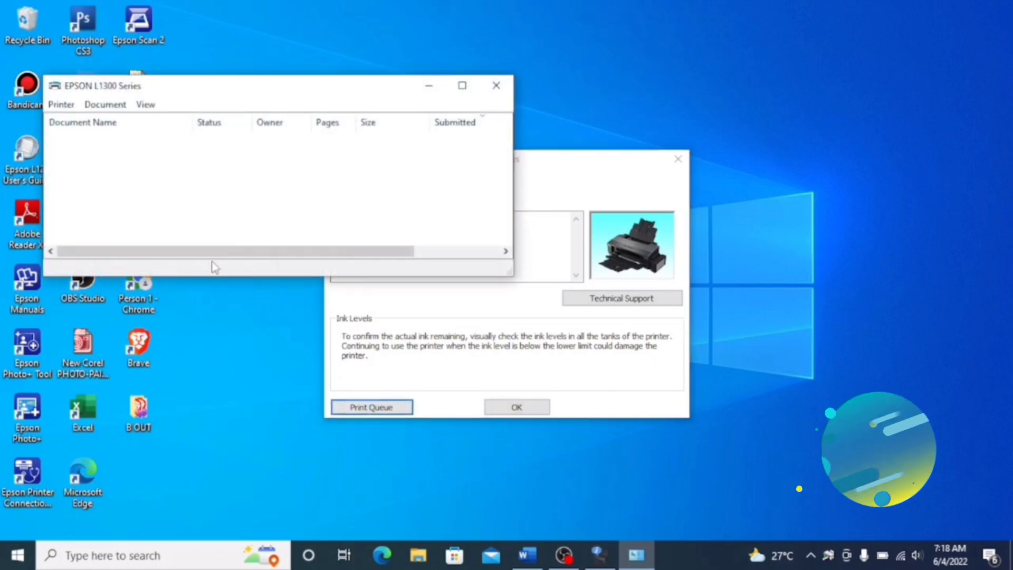
pyautogui.click(61, 104)
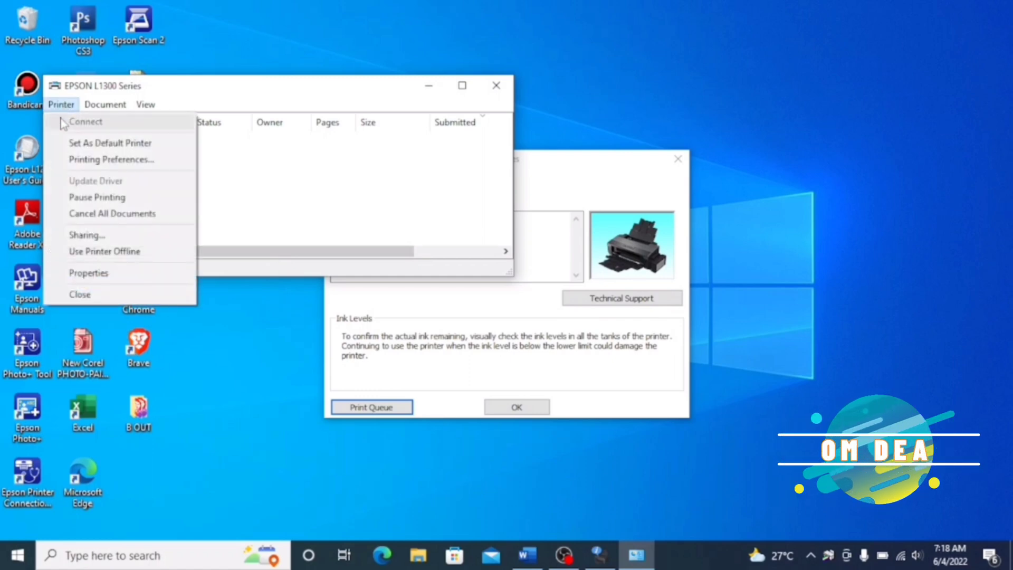
pyautogui.click(88, 273)
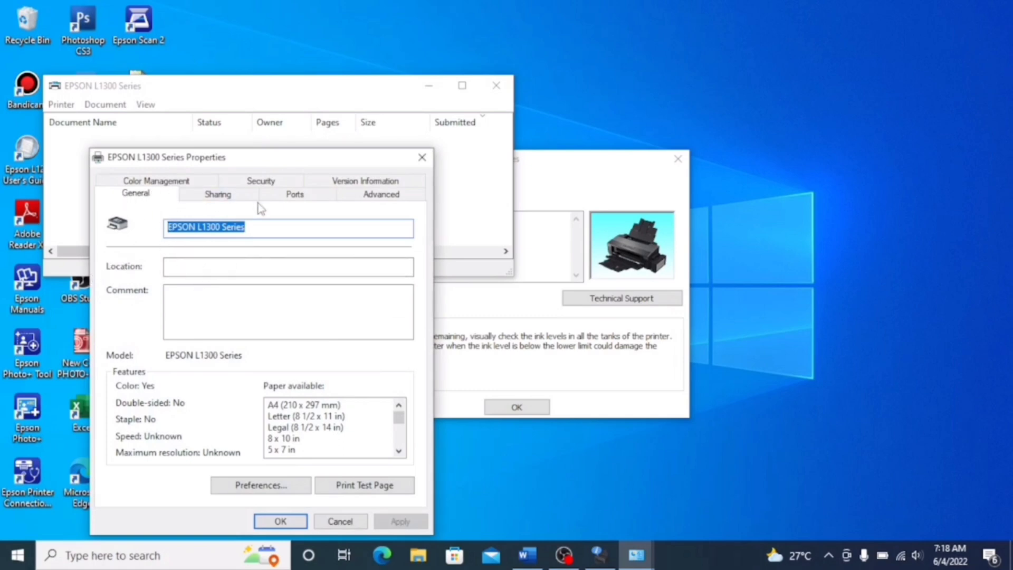
# Assign the EPSON L1300 Series to port USB003, apply it and close the print queue and Status Monitor.
pyautogui.click(295, 195)
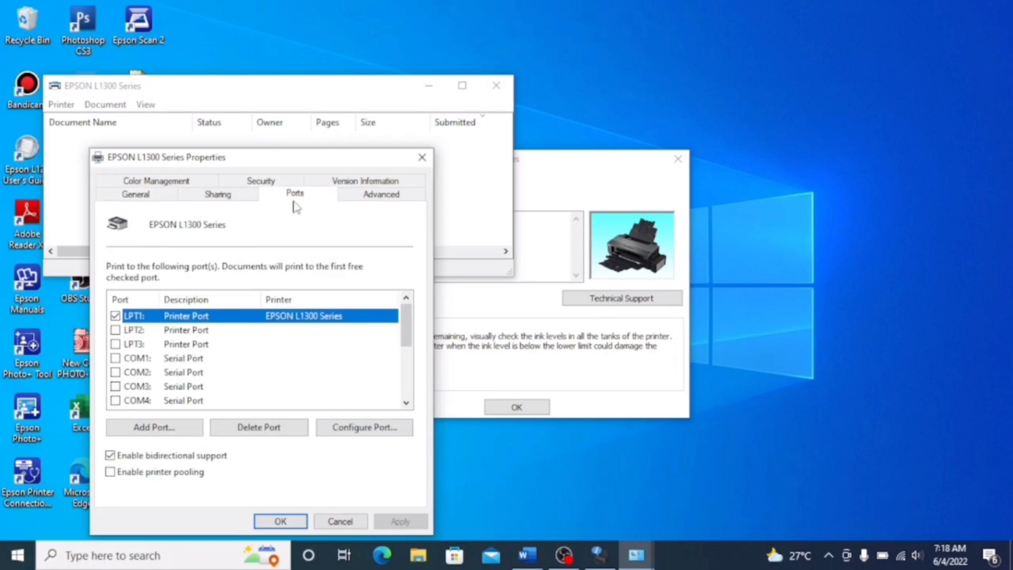
pyautogui.scroll(-4, 176, 350)
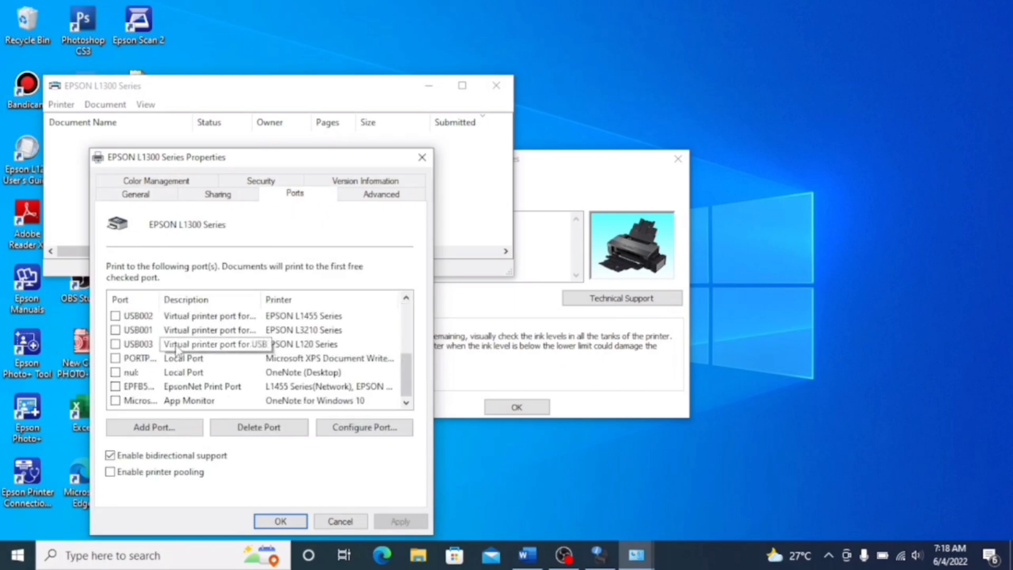
pyautogui.click(115, 345)
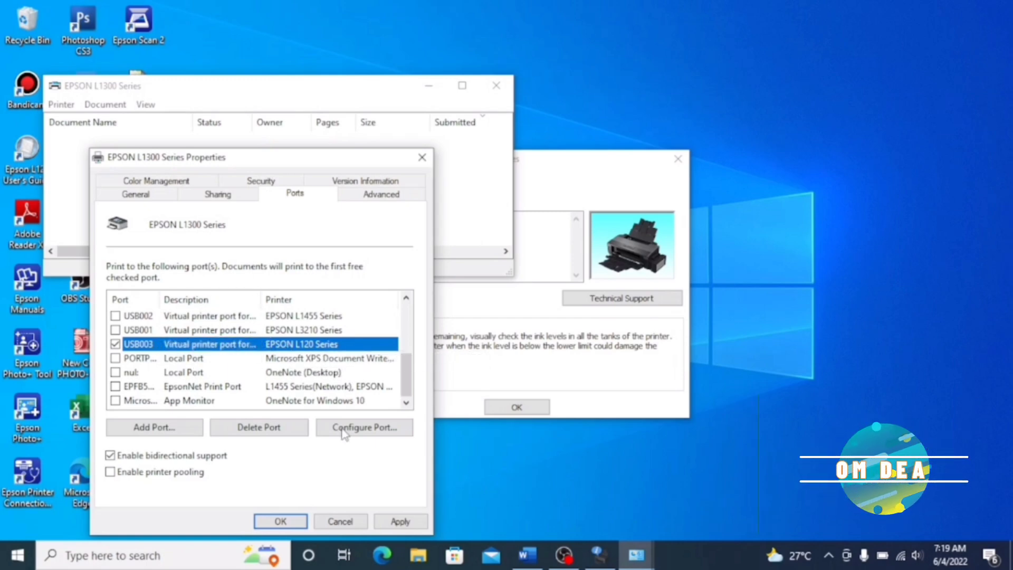
pyautogui.click(281, 521)
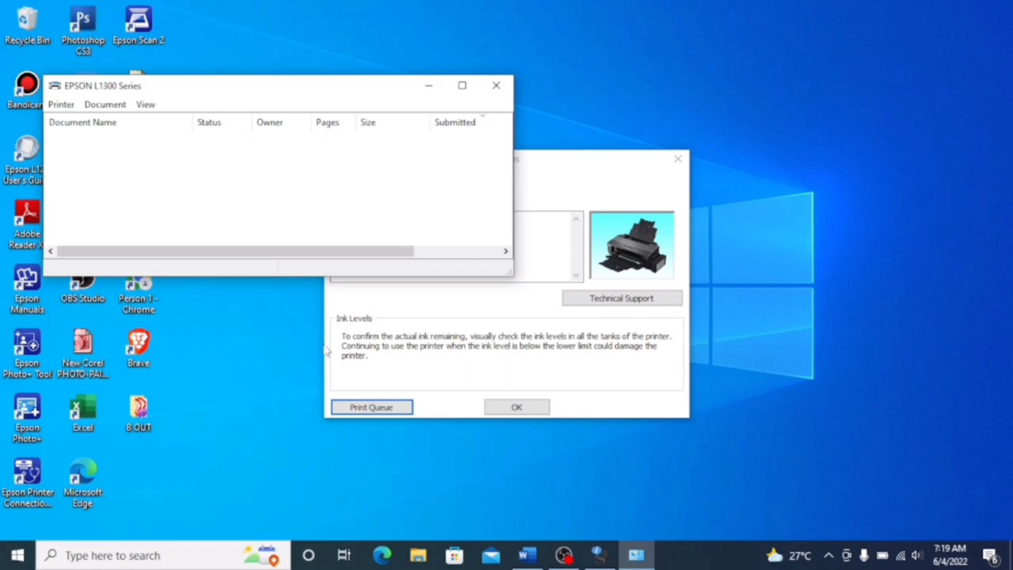
pyautogui.click(499, 88)
pyautogui.click(517, 407)
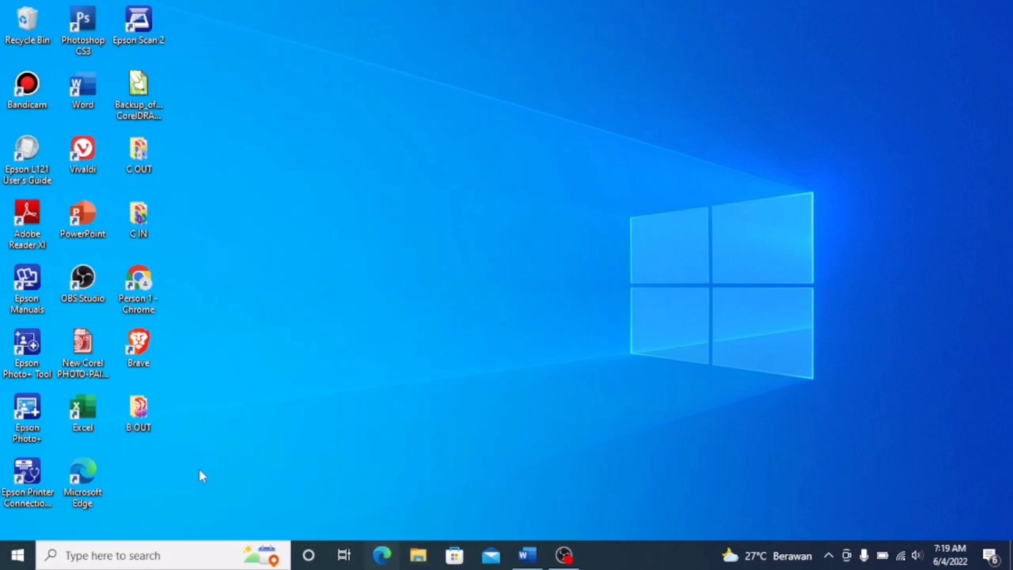
# Open the Backup_of_Backup_of_New CorelDRAW X5 Graphic.cdr document from the desktop in CorelDRAW.
pyautogui.doubleClick(139, 87)
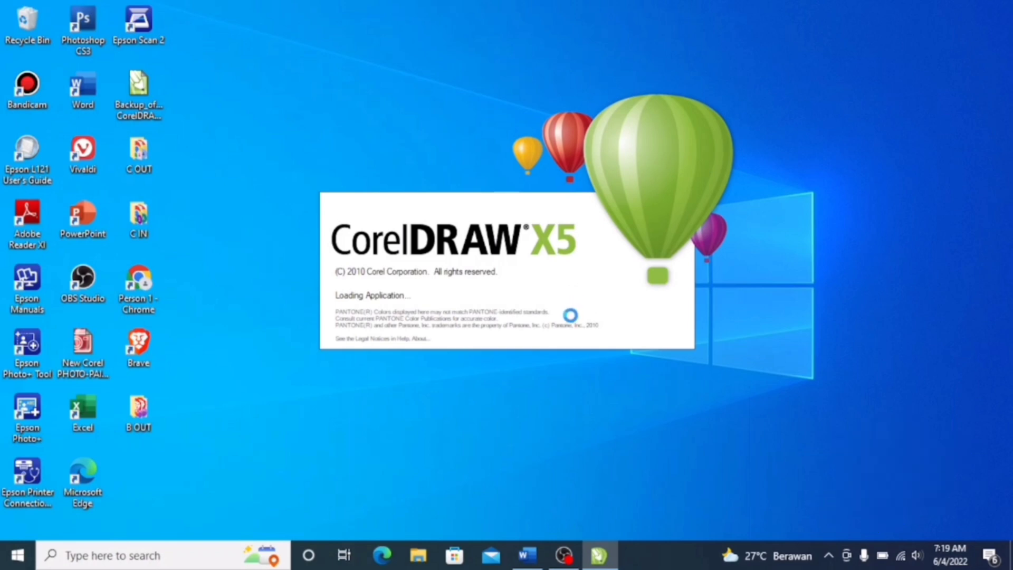
# Examine the Epson printer entries among the installed apps in Windows Settings and close Settings.
pyautogui.click(17, 557)
pyautogui.moveTo(23, 509)
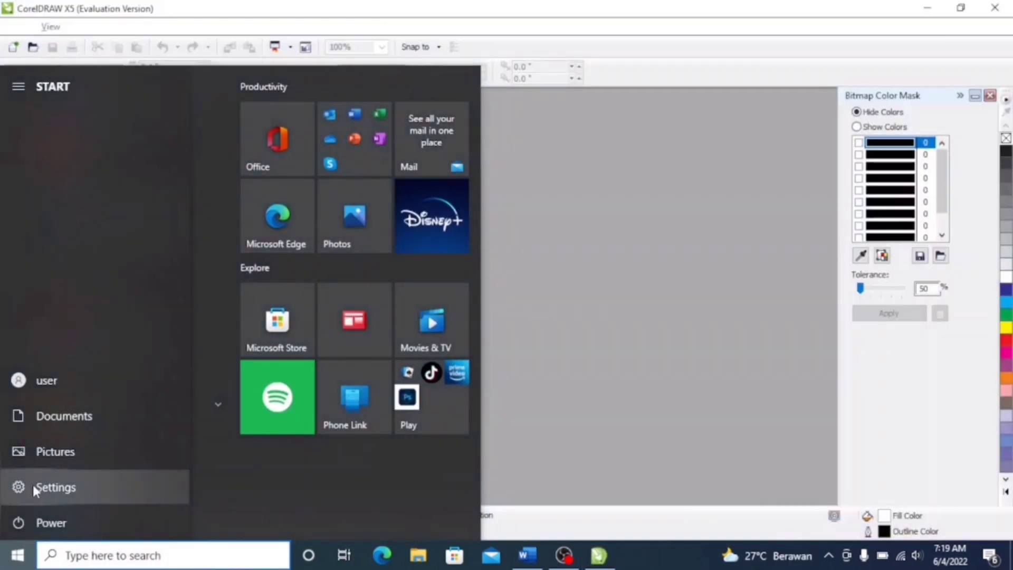
pyautogui.click(33, 488)
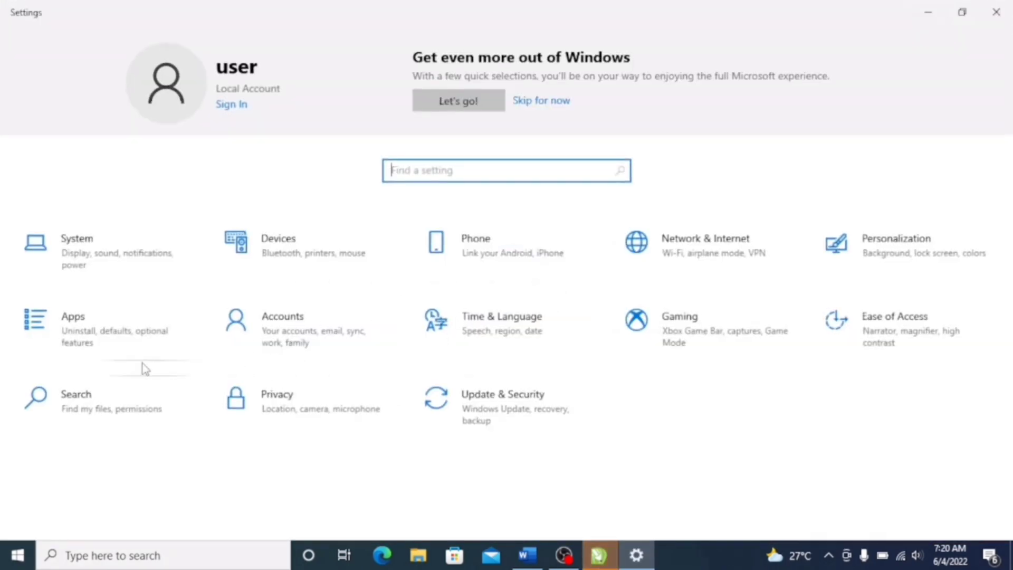
pyautogui.click(88, 339)
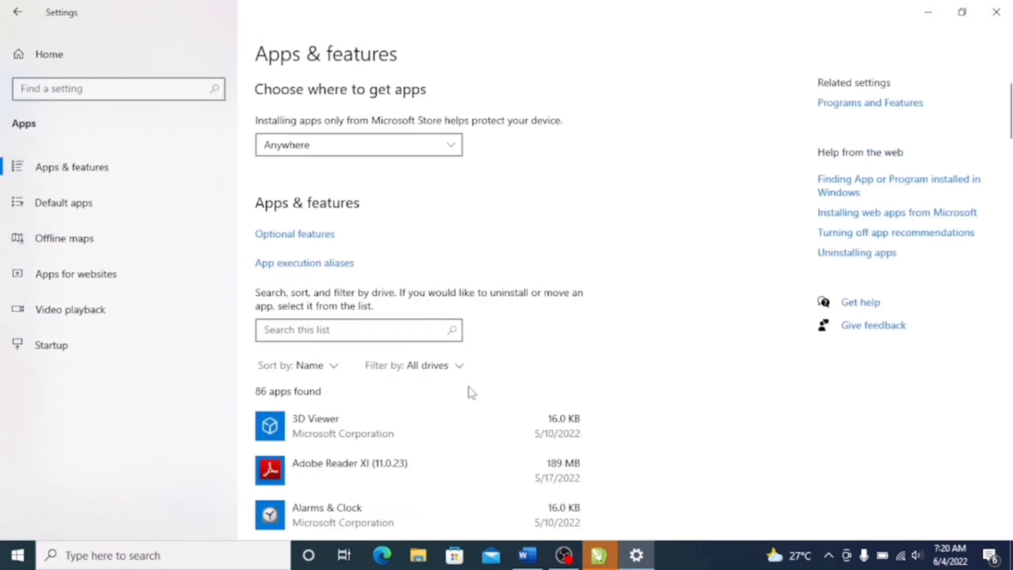
pyautogui.scroll(-6, 472, 390)
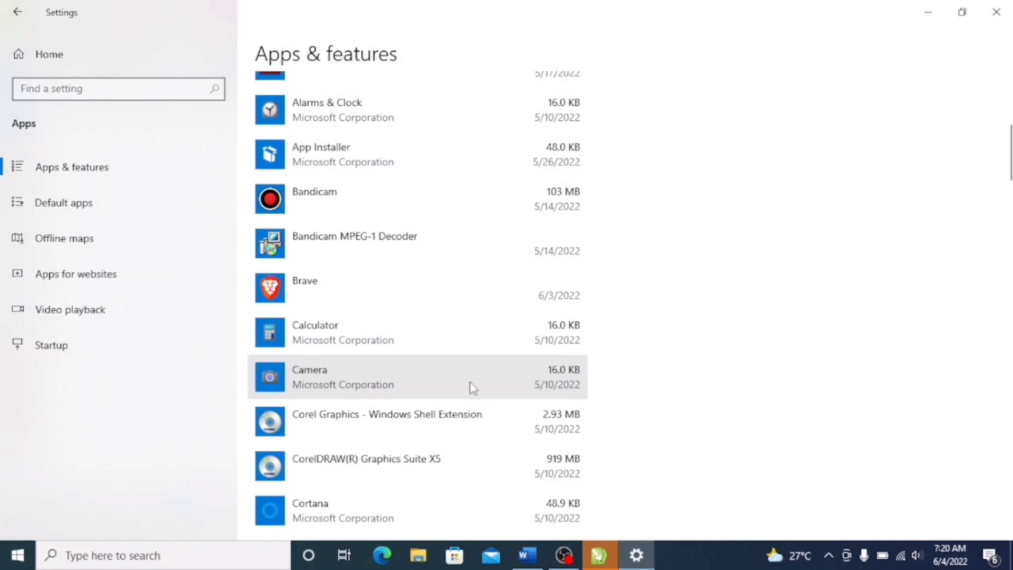
pyautogui.scroll(-6, 473, 388)
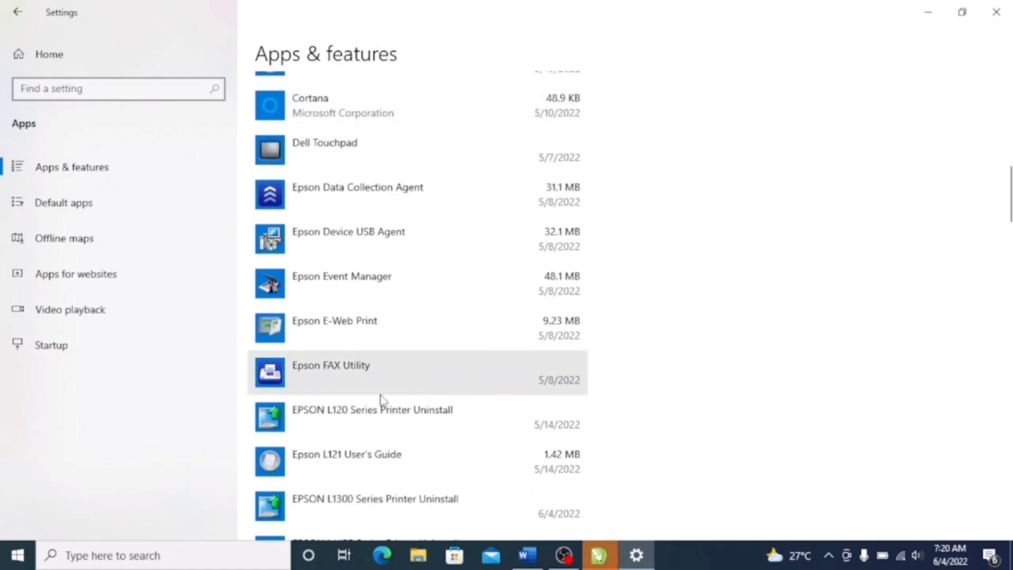
pyautogui.scroll(-6, 396, 482)
pyautogui.scroll(6, 369, 328)
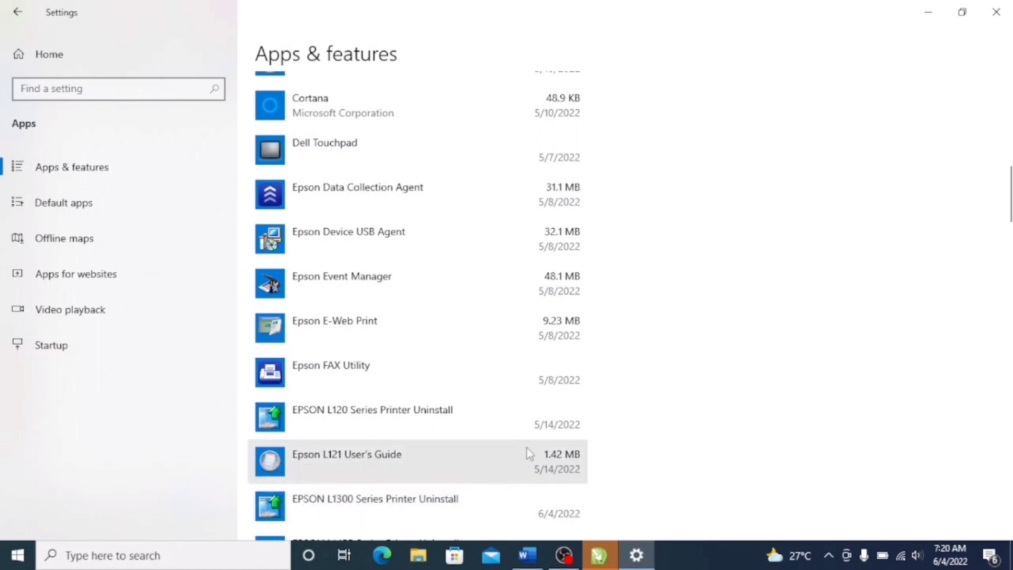
pyautogui.click(14, 12)
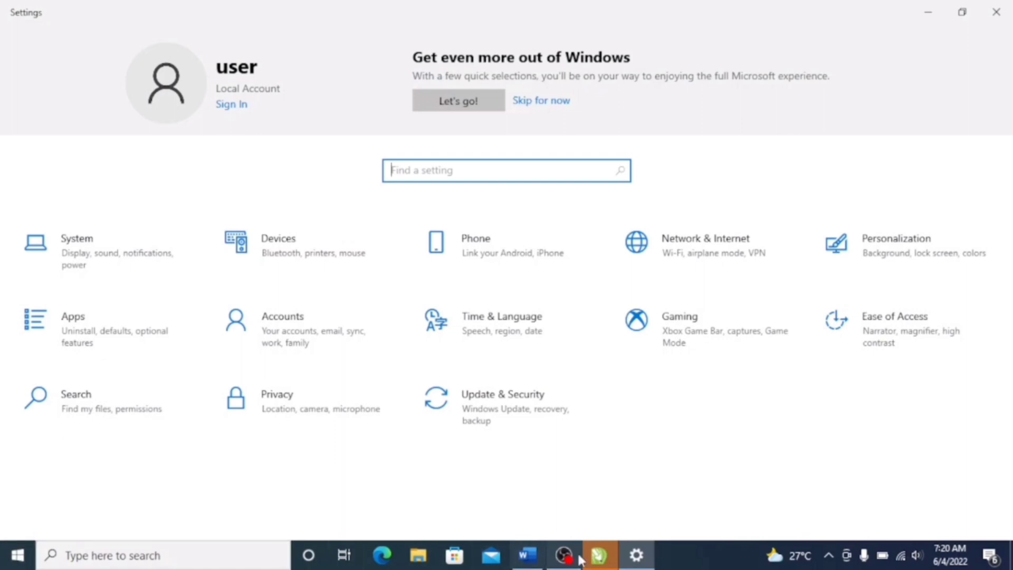
pyautogui.click(996, 12)
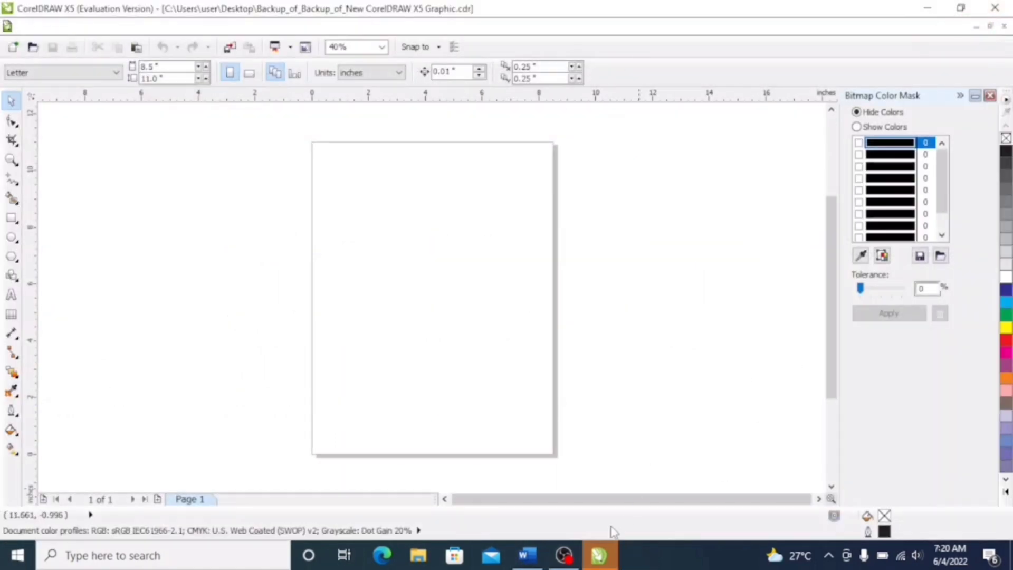
# Set the CorelDRAW document's page size to A4.
pyautogui.rightClick(362, 169)
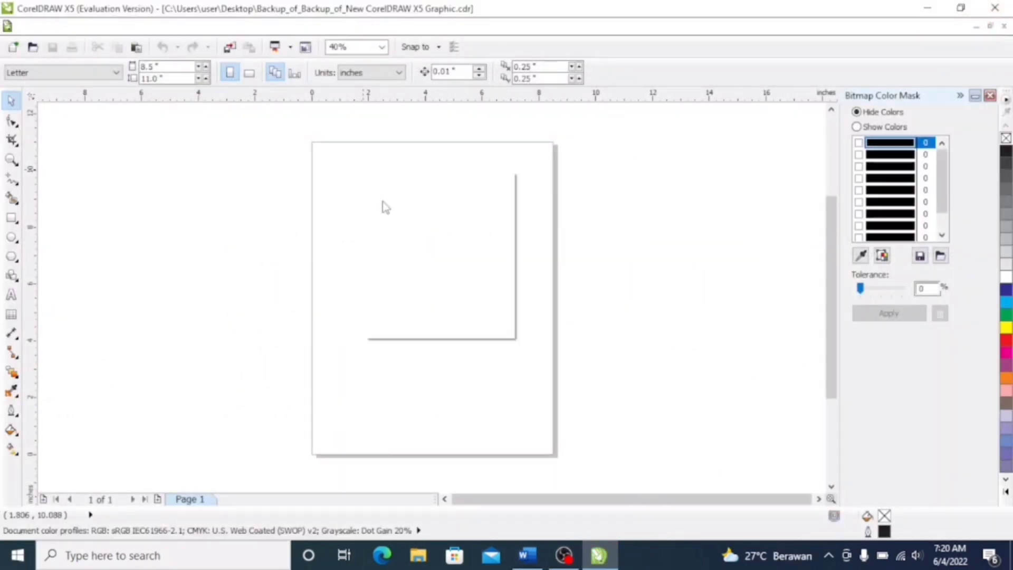
pyautogui.click(192, 228)
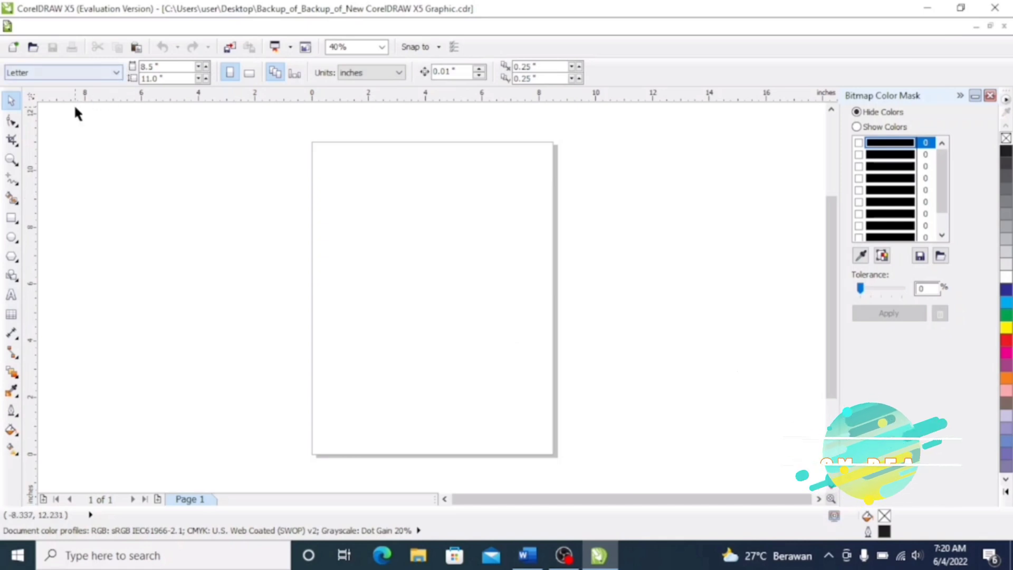
pyautogui.click(116, 72)
pyautogui.click(32, 101)
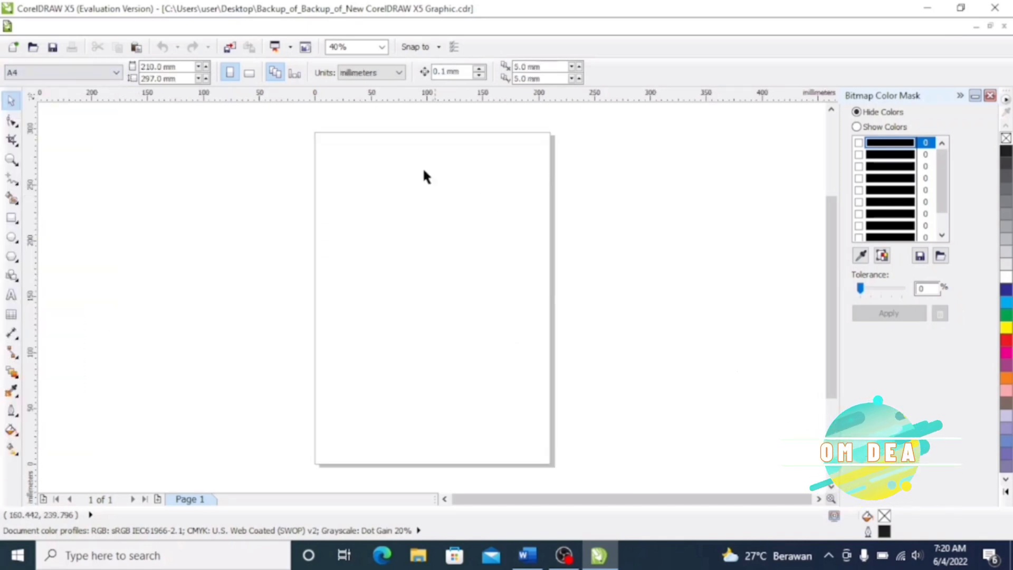
# Import the photo A from the PHOTO UMUM folder and place it near the page's upper-left corner at about 86 x 57 mm.
pyautogui.rightClick(449, 231)
pyautogui.click(502, 299)
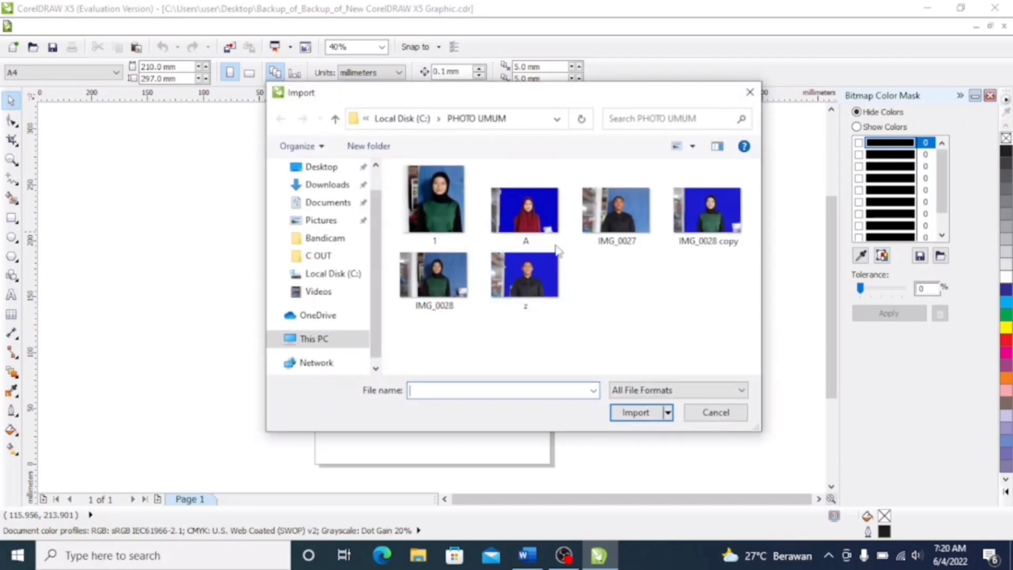
pyautogui.doubleClick(533, 213)
pyautogui.moveTo(330, 140); pyautogui.dragTo(432, 219)
pyautogui.scroll(1, 422, 235)
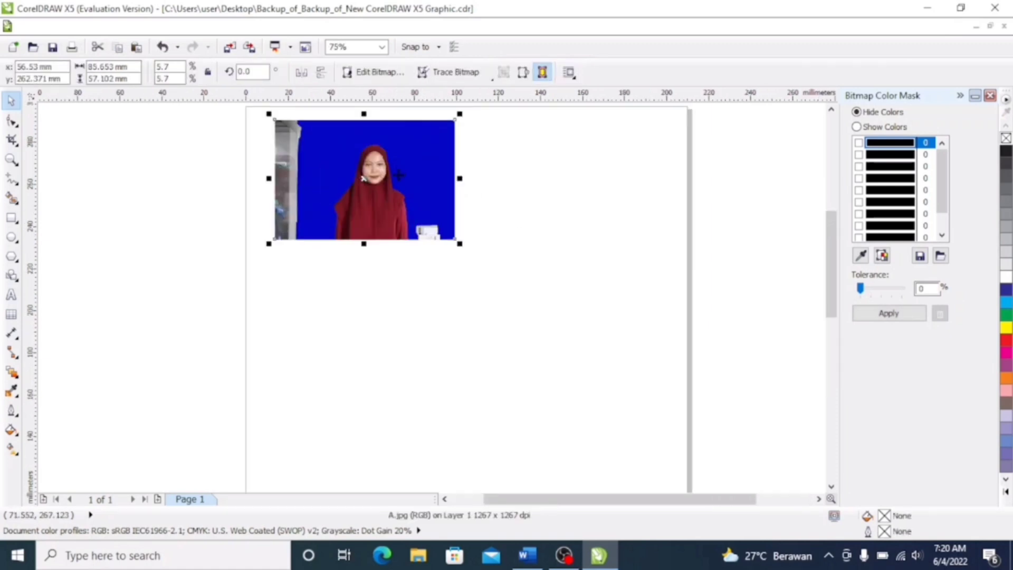
pyautogui.scroll(-2, 422, 235)
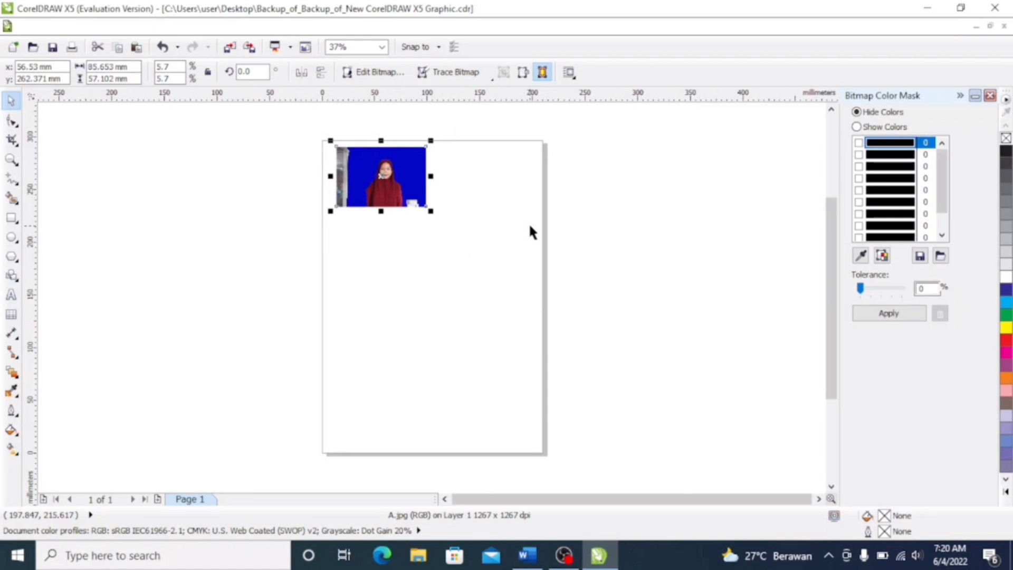
# Select the EPSON L1300 Series for printing and set its document size to A4 (210 x 297 mm).
pyautogui.hotkey('ctrl', 'p')
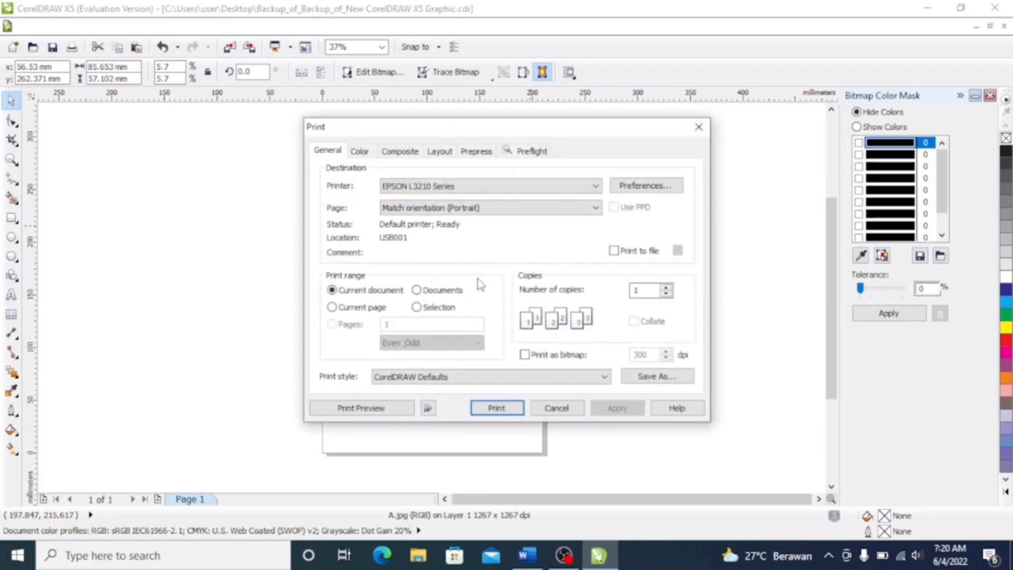
pyautogui.click(597, 187)
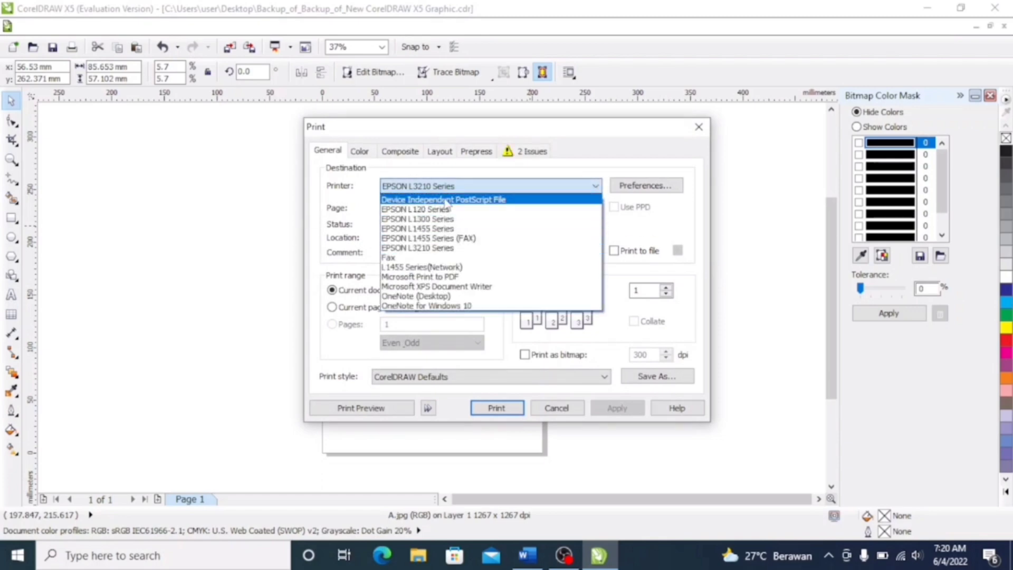
pyautogui.click(427, 221)
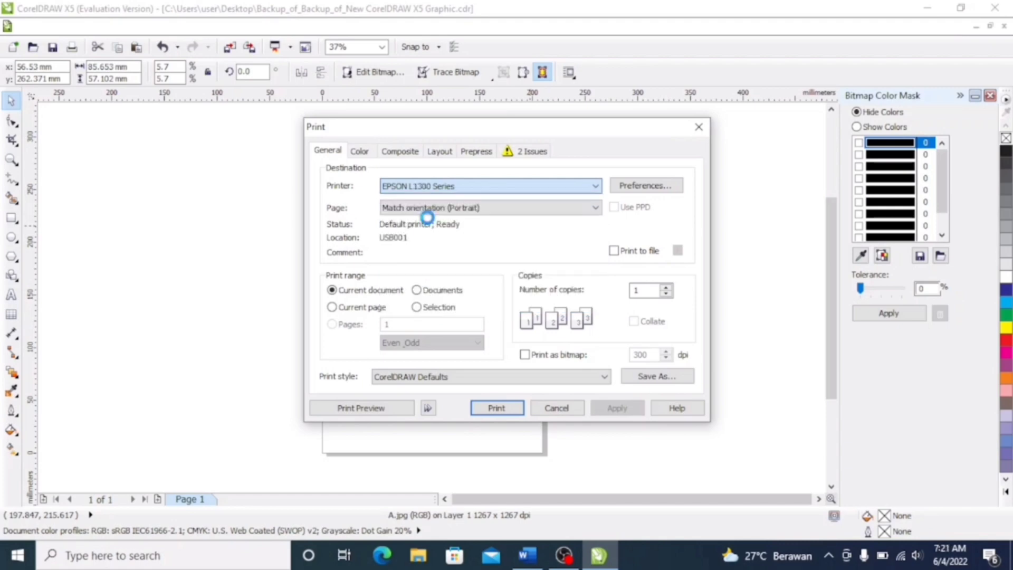
pyautogui.click(651, 191)
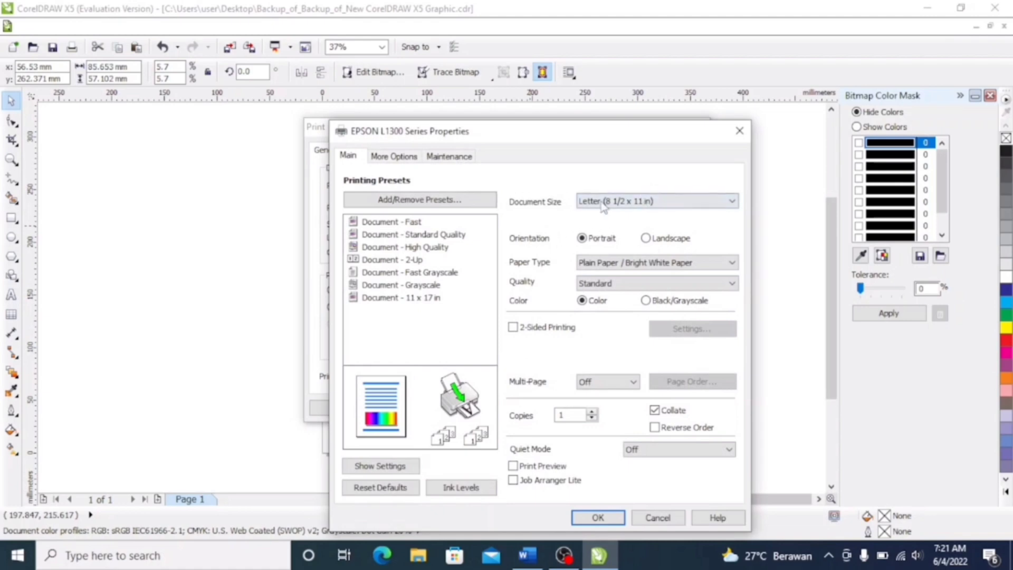
pyautogui.click(604, 202)
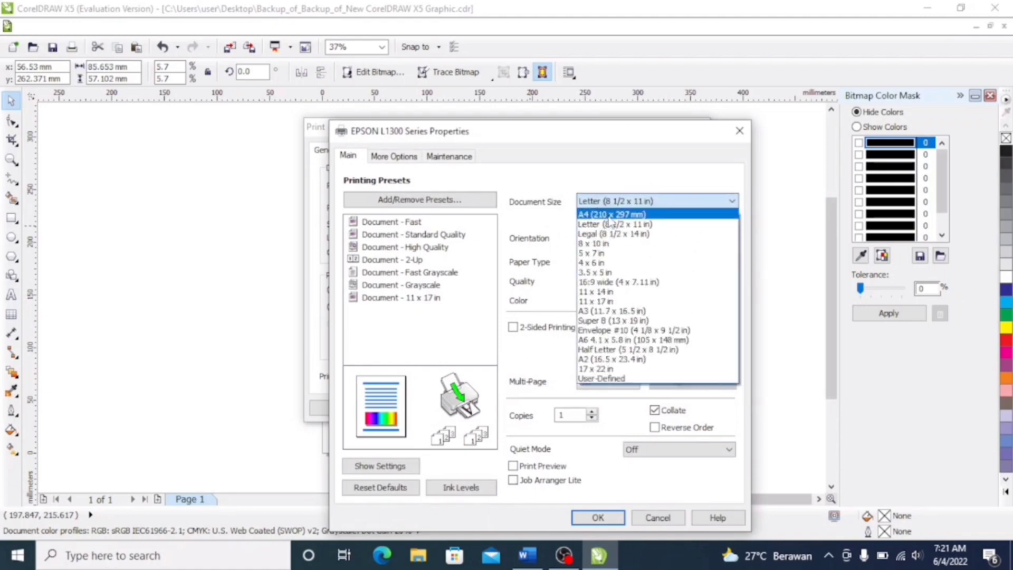
pyautogui.click(610, 216)
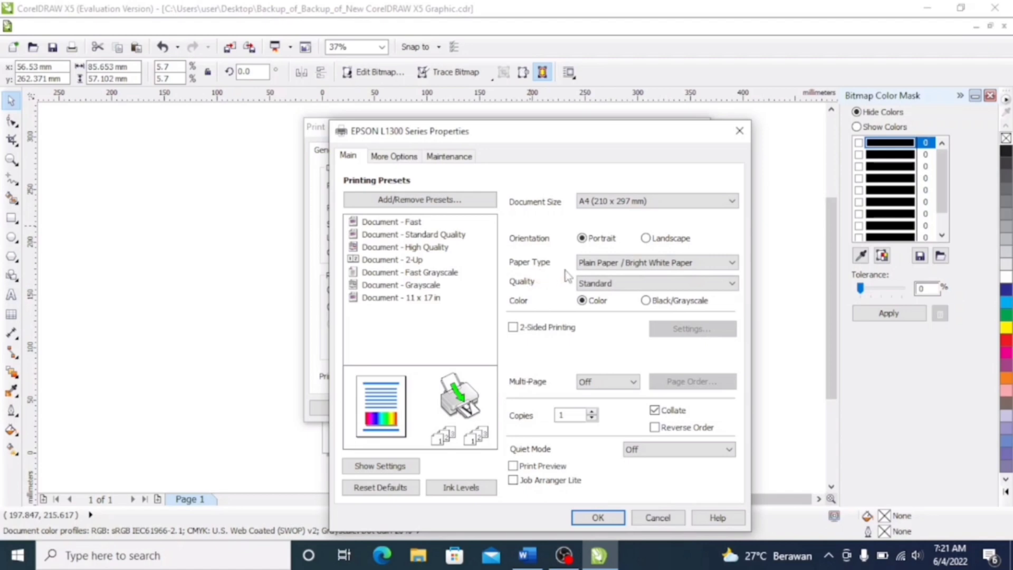
# Examine the paper type and quality options of the EPSON L1300 Series and accept its properties.
pyautogui.click(731, 264)
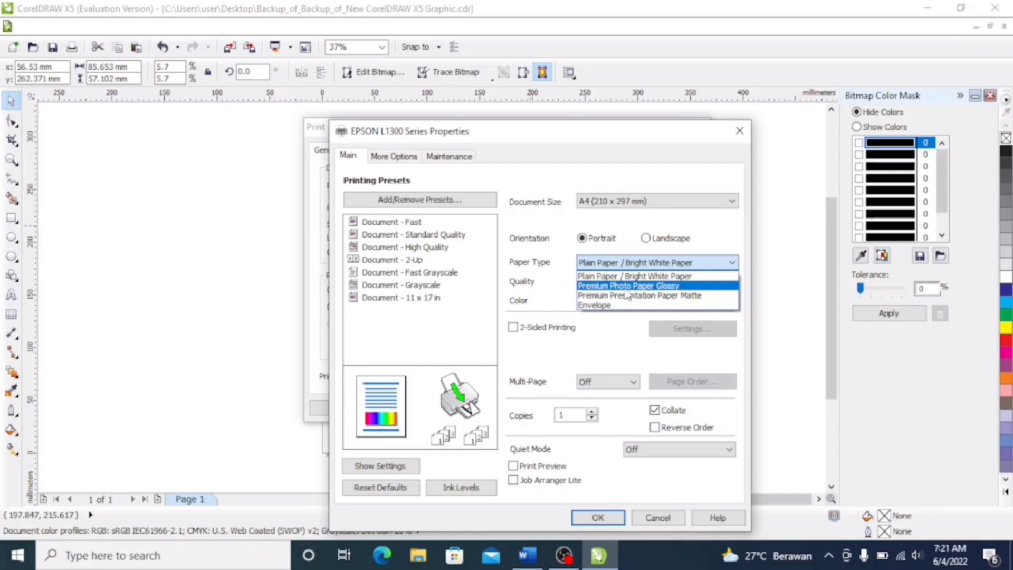
pyautogui.click(562, 294)
pyautogui.click(594, 285)
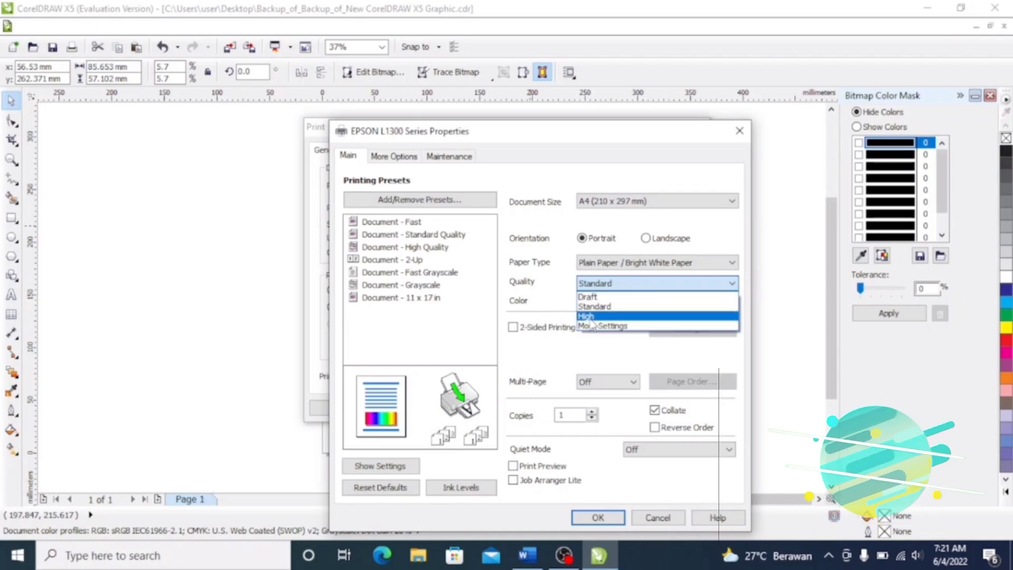
pyautogui.press('Down')
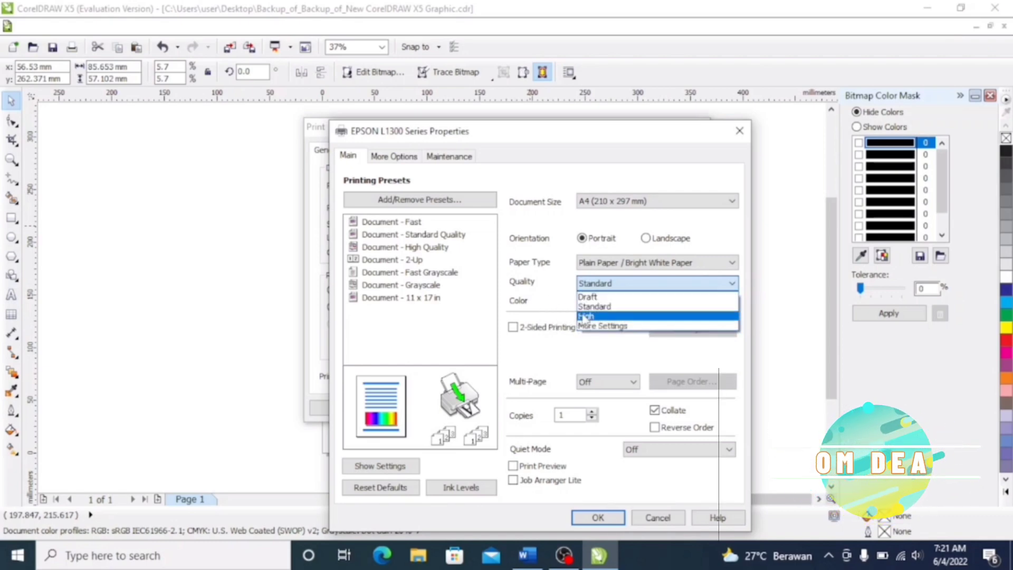
pyautogui.press('Escape')
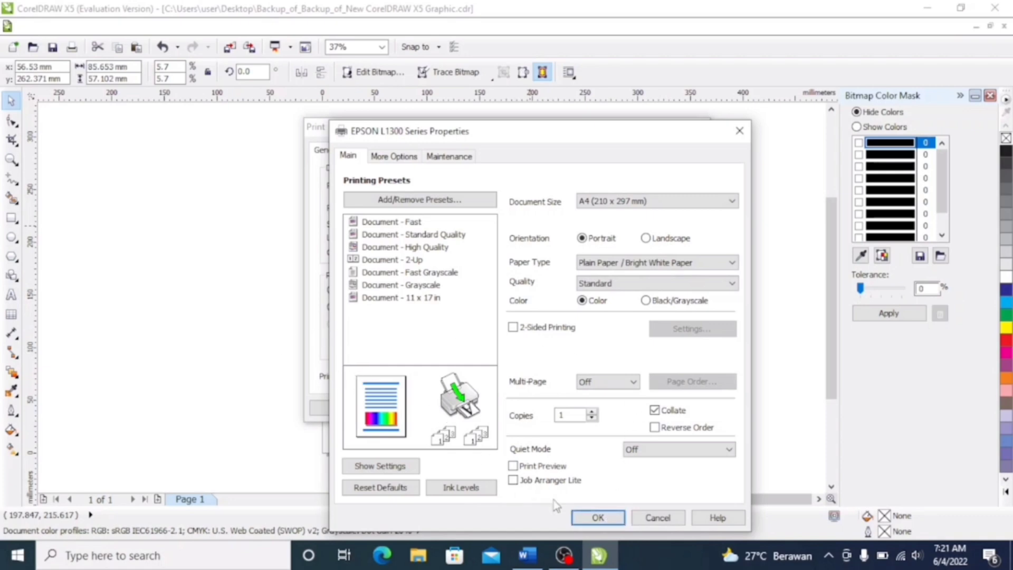
pyautogui.click(599, 518)
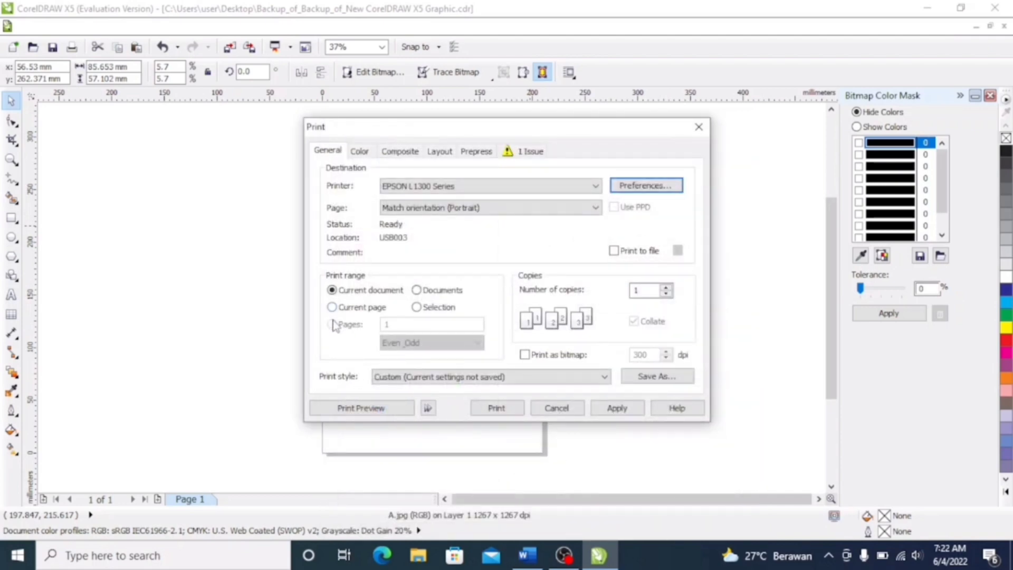
# Switch to the EPSON L120 Series, try its custom quality at the maximum Quality level, and close its properties without saving.
pyautogui.click(596, 187)
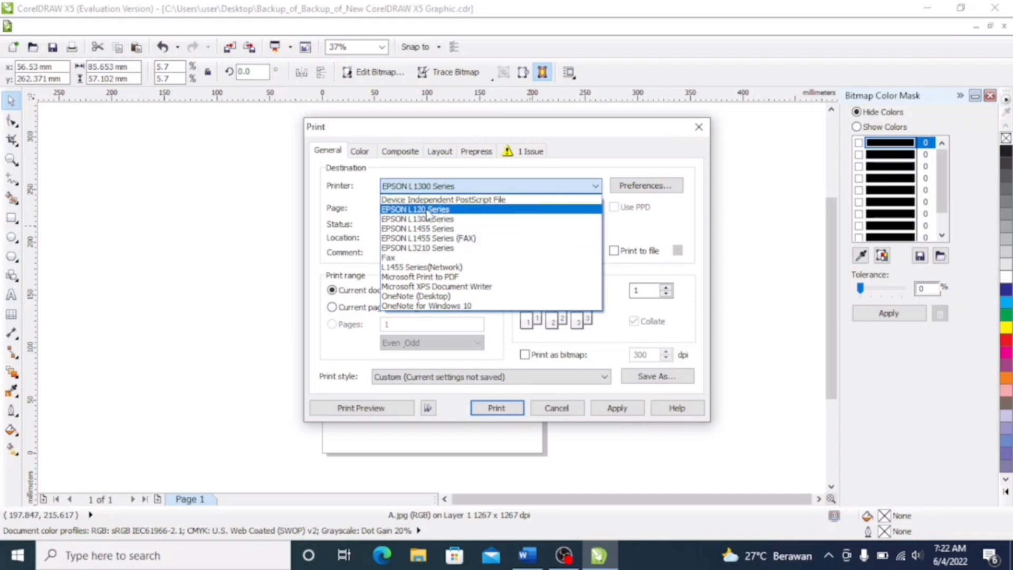
pyautogui.click(427, 210)
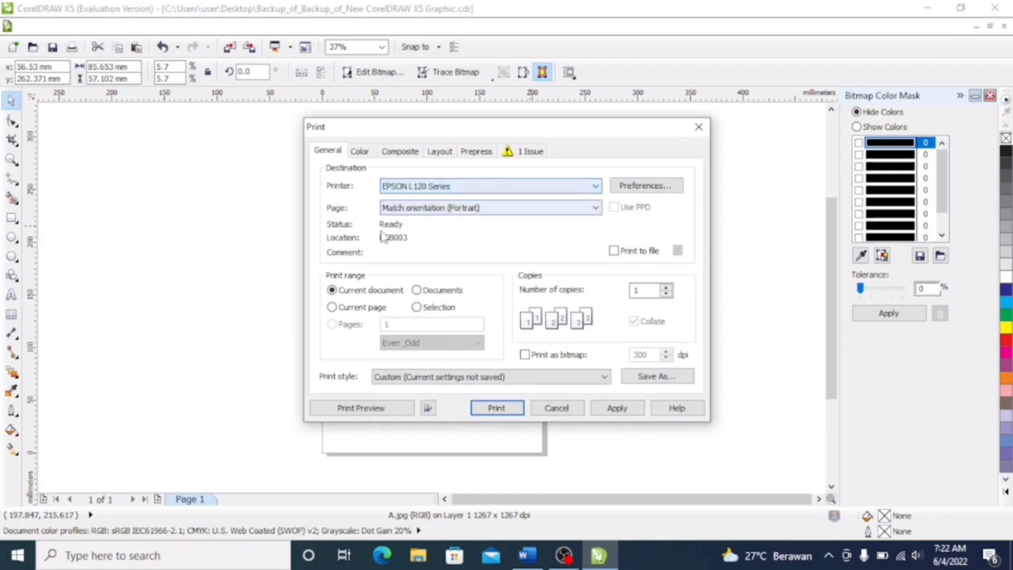
pyautogui.click(638, 188)
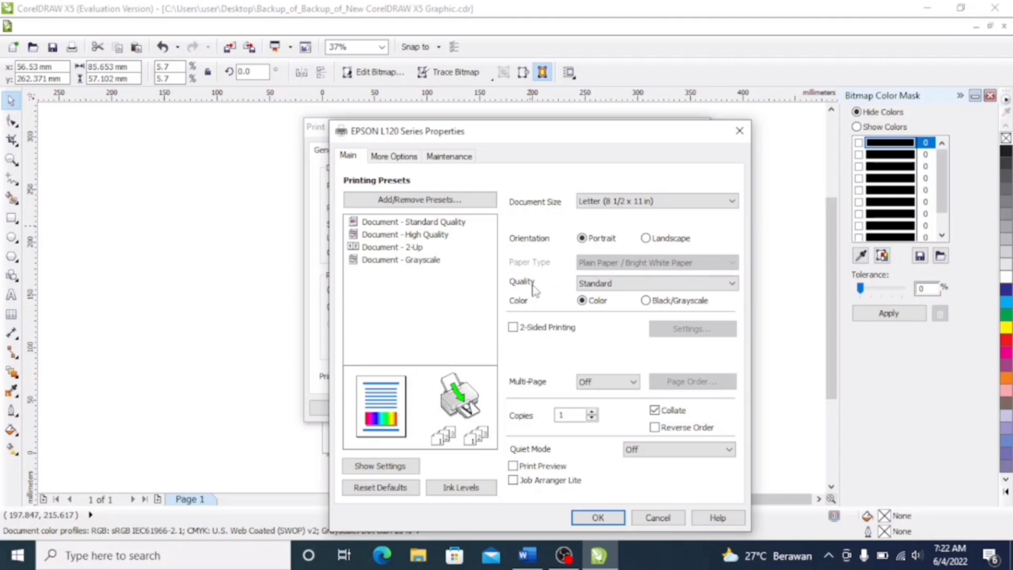
pyautogui.click(610, 285)
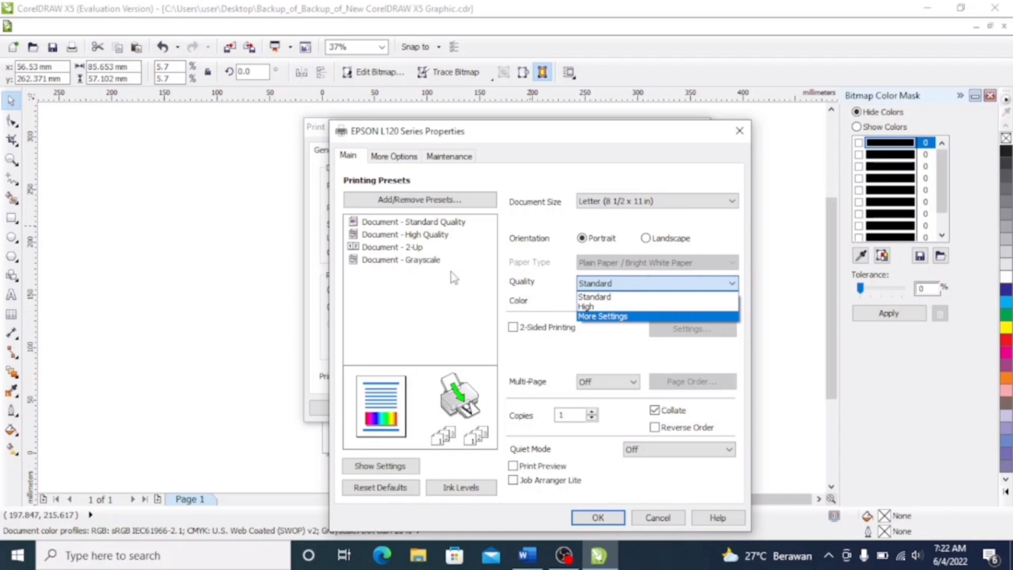
pyautogui.click(600, 318)
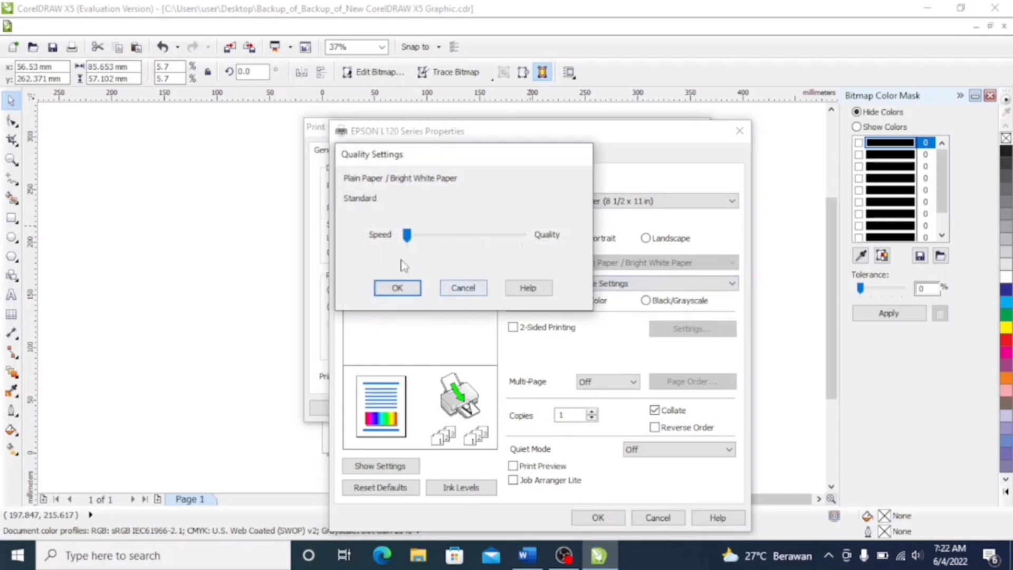
pyautogui.moveTo(406, 236); pyautogui.dragTo(559, 239)
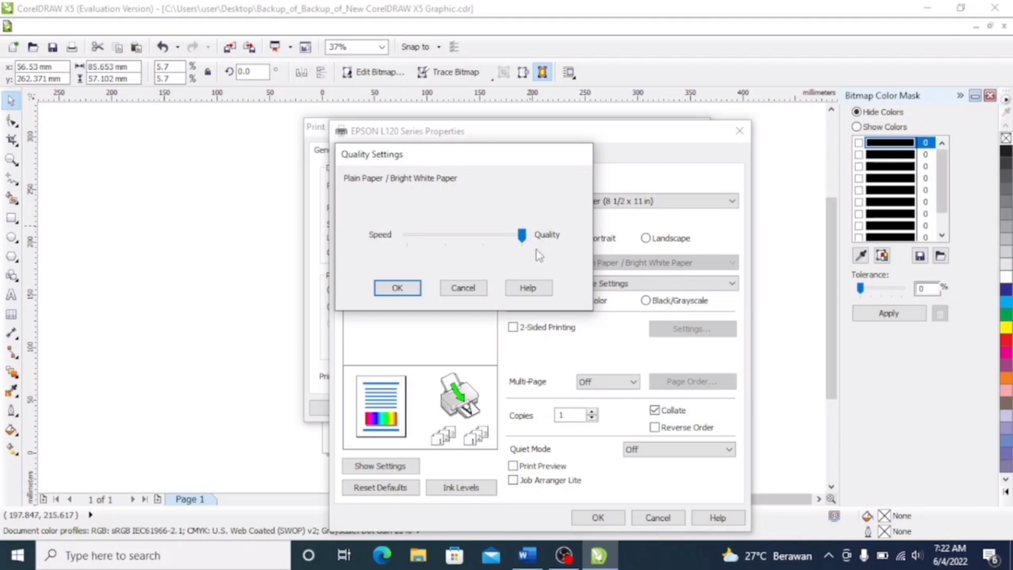
pyautogui.click(397, 288)
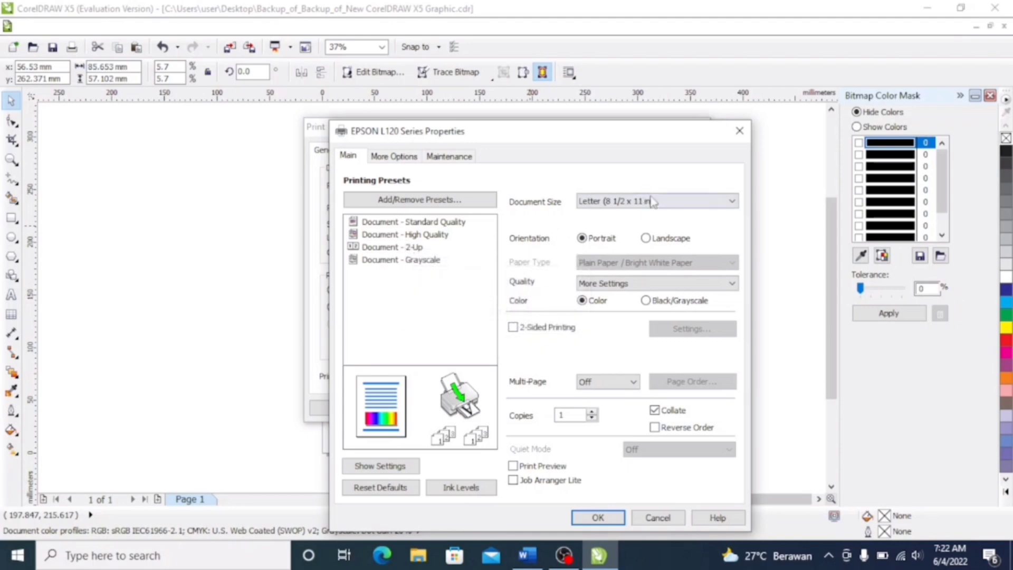
pyautogui.click(740, 131)
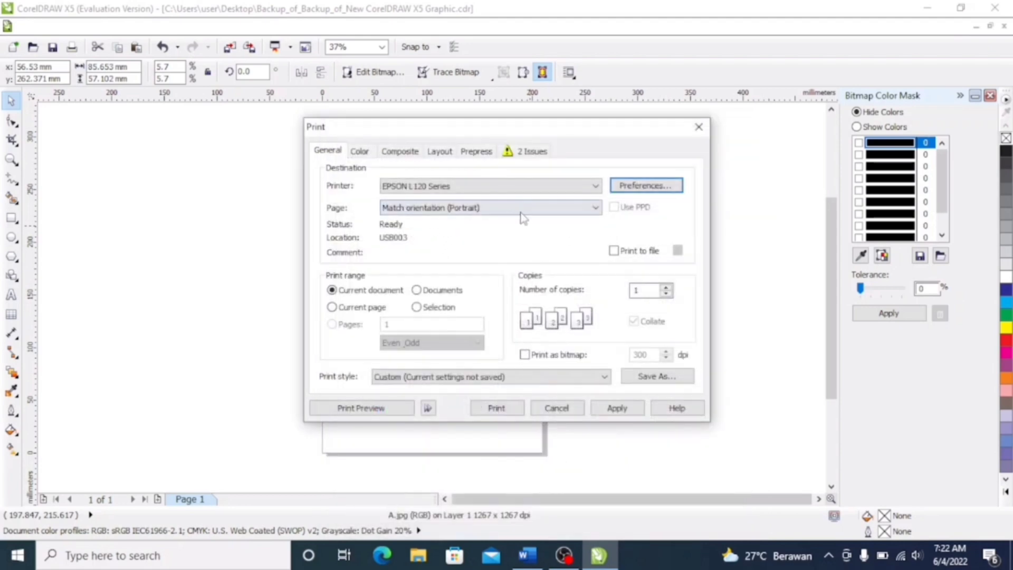
# Reselect the EPSON L1300 Series and examine the paper types offered in its properties.
pyautogui.click(595, 186)
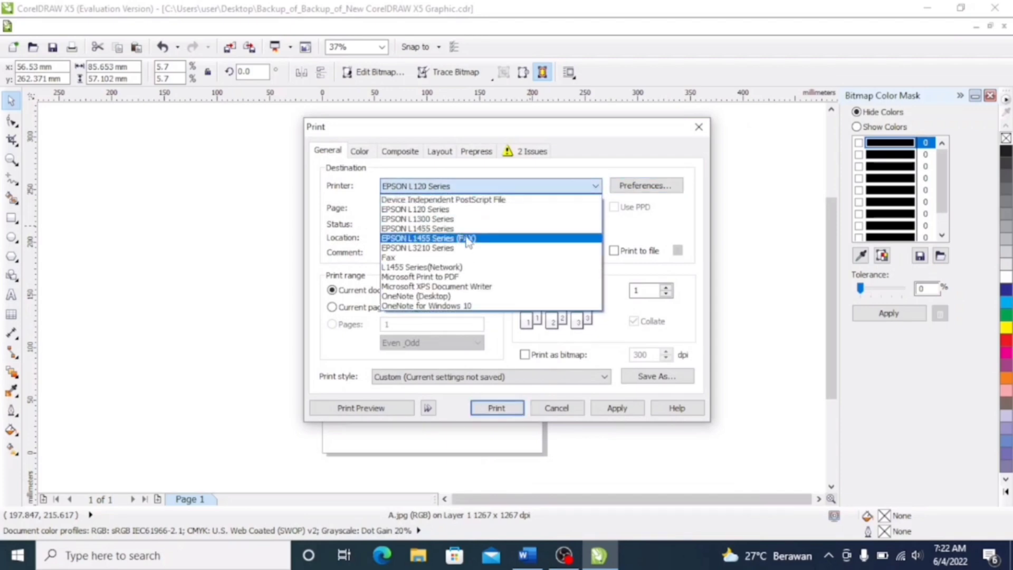
pyautogui.click(442, 219)
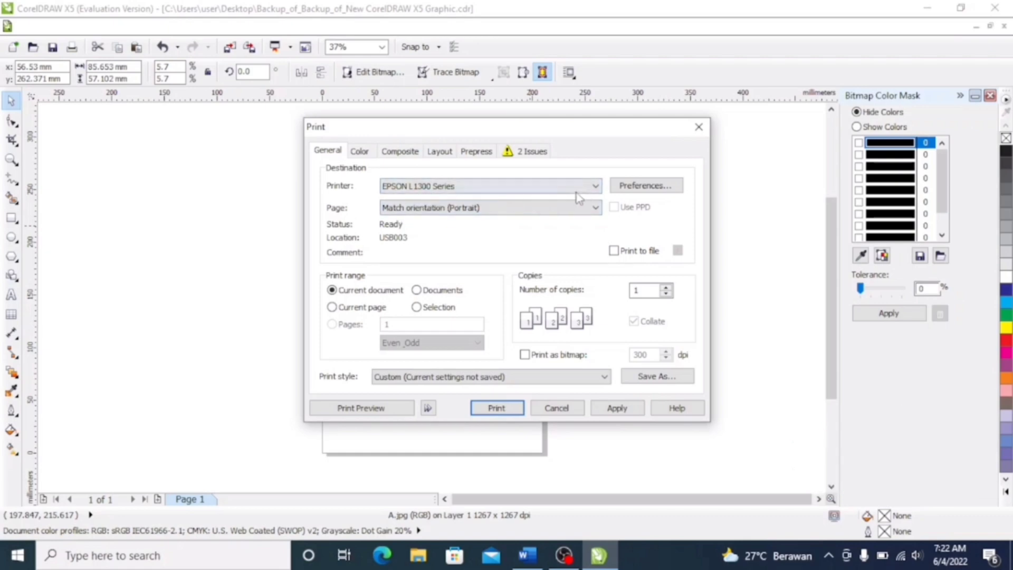
pyautogui.click(639, 188)
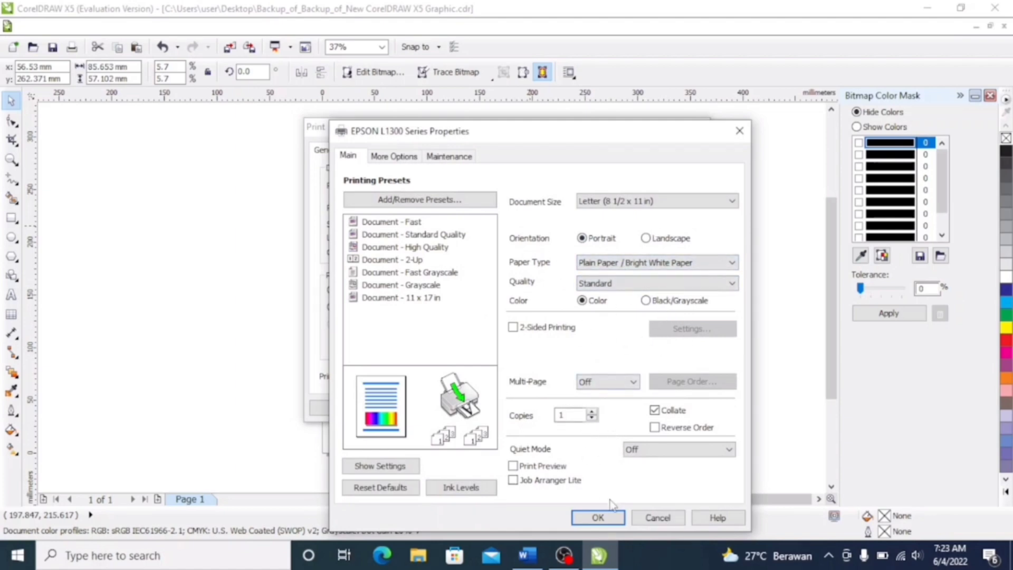
pyautogui.click(658, 264)
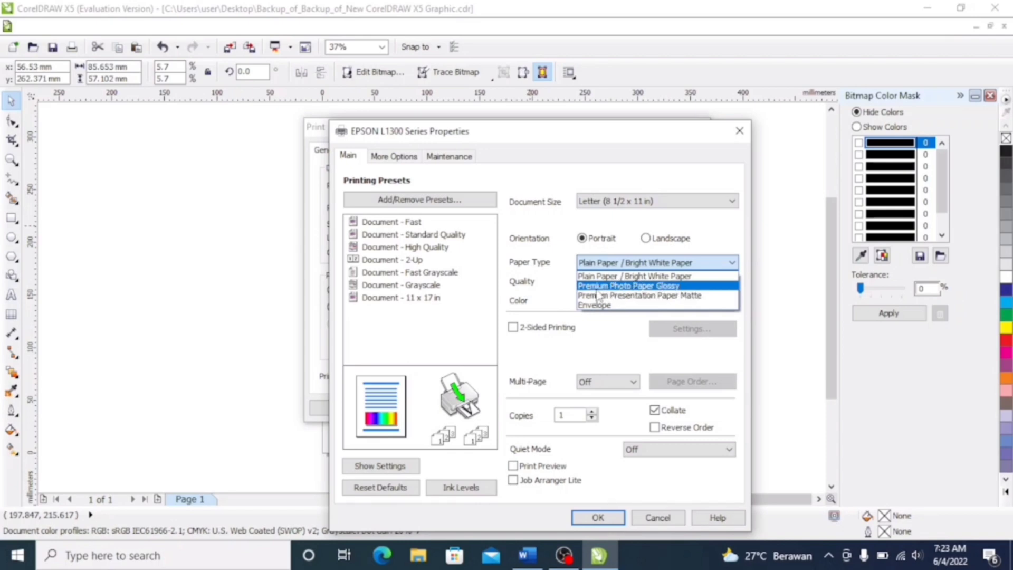
pyautogui.click(559, 299)
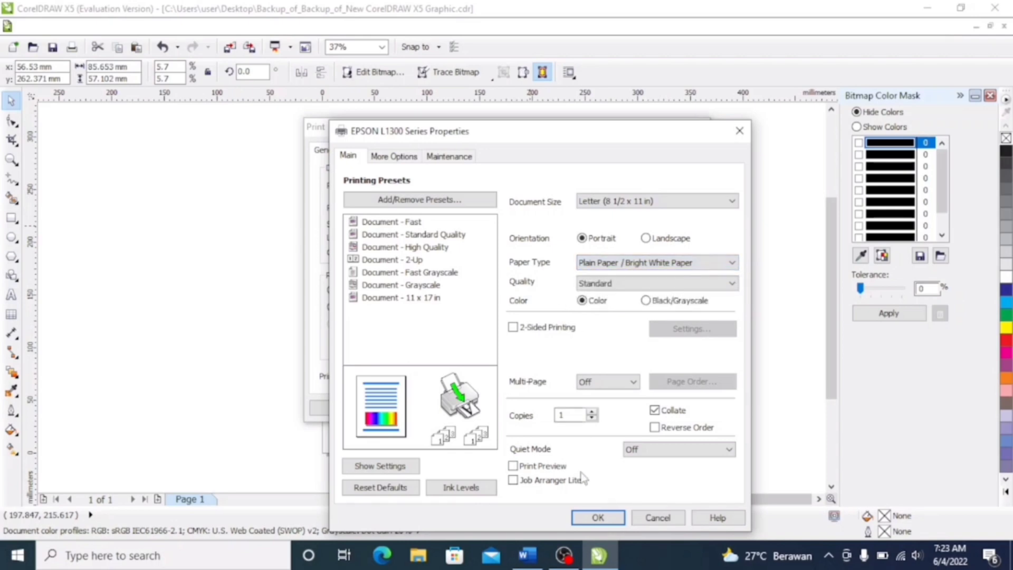
# Close the printer properties and print settings without printing, and minimize CorelDRAW to return to the desktop.
pyautogui.click(597, 519)
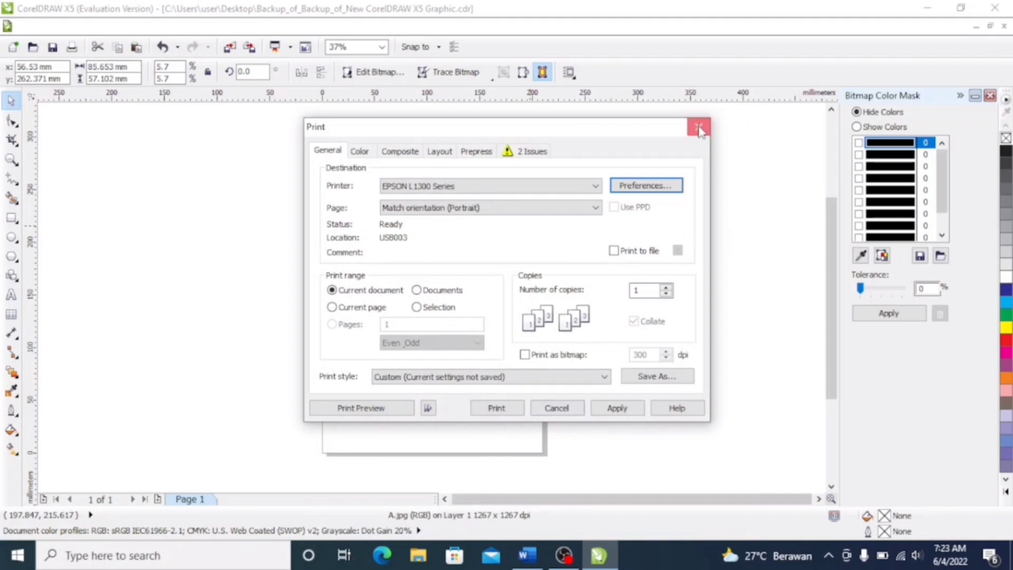
pyautogui.click(697, 127)
pyautogui.click(927, 8)
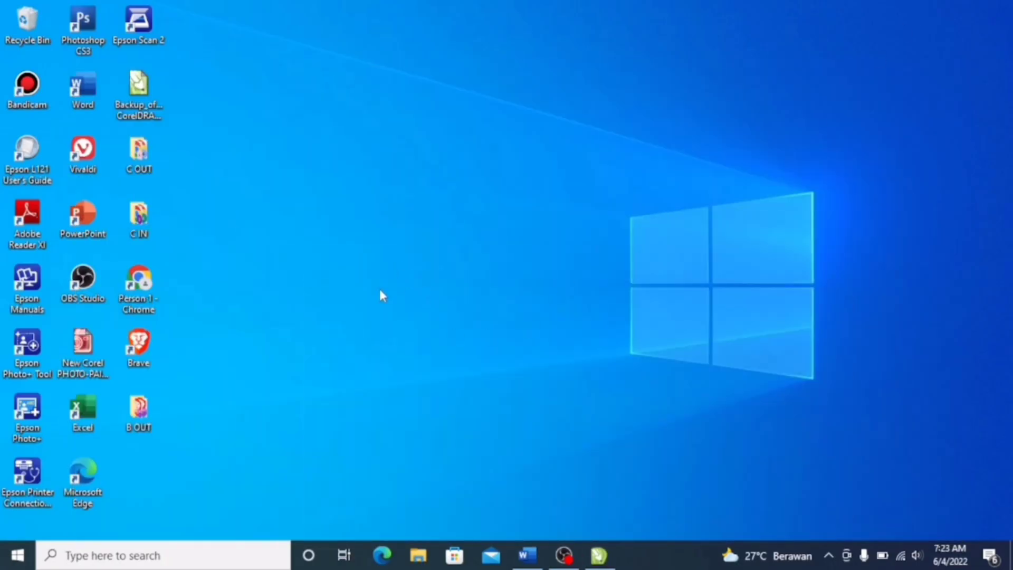